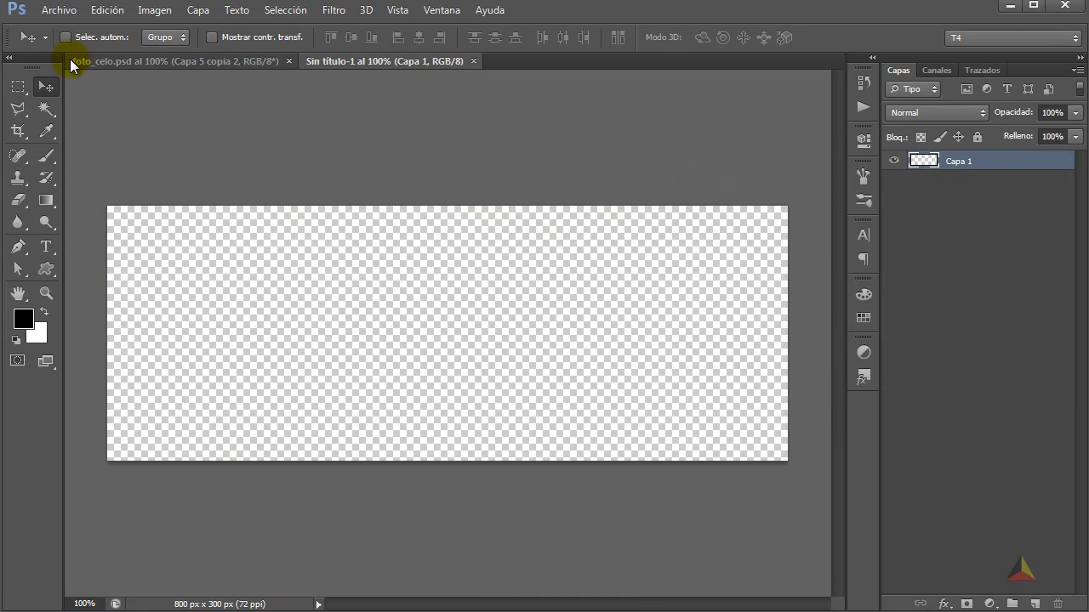
Create a new transparent document from the Web preset at 1024 x 768 pixels and 72 pixels/inch
{"action": "left_click", "coordinate": [68, 15]}
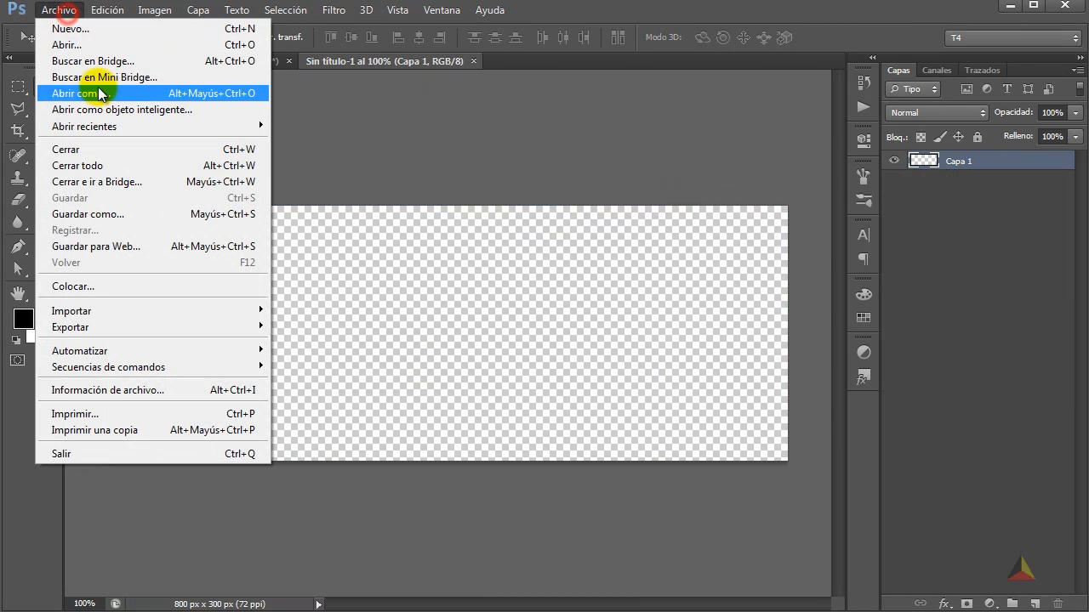
{"action": "left_click", "coordinate": [113, 34]}
{"action": "left_click", "coordinate": [431, 207]}
{"action": "left_click", "coordinate": [331, 401]}
{"action": "left_click", "coordinate": [426, 232]}
{"action": "left_click", "coordinate": [407, 255]}
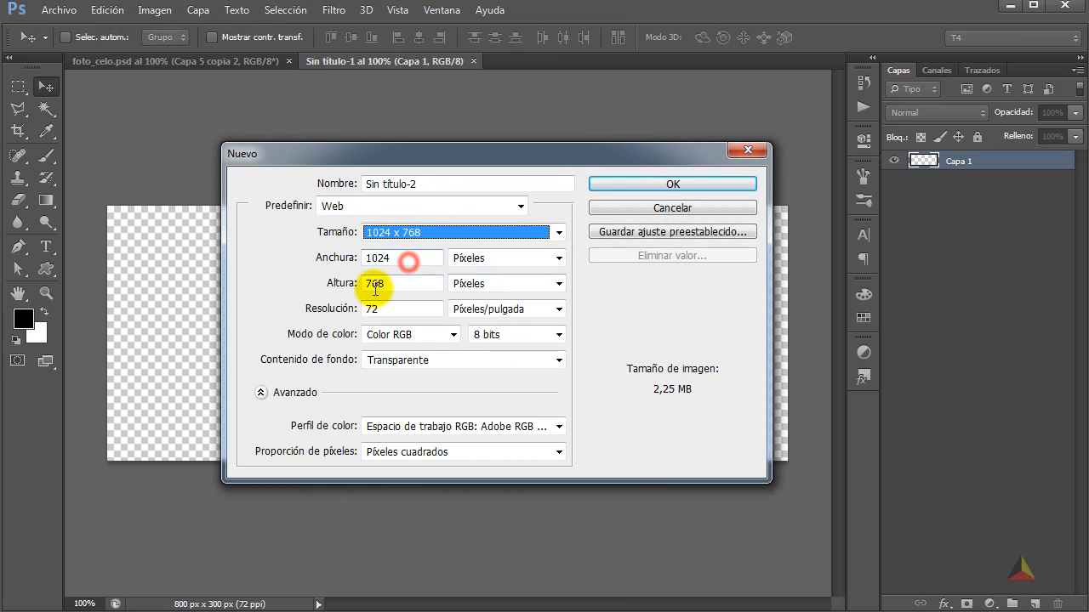
{"action": "left_click", "coordinate": [627, 184]}
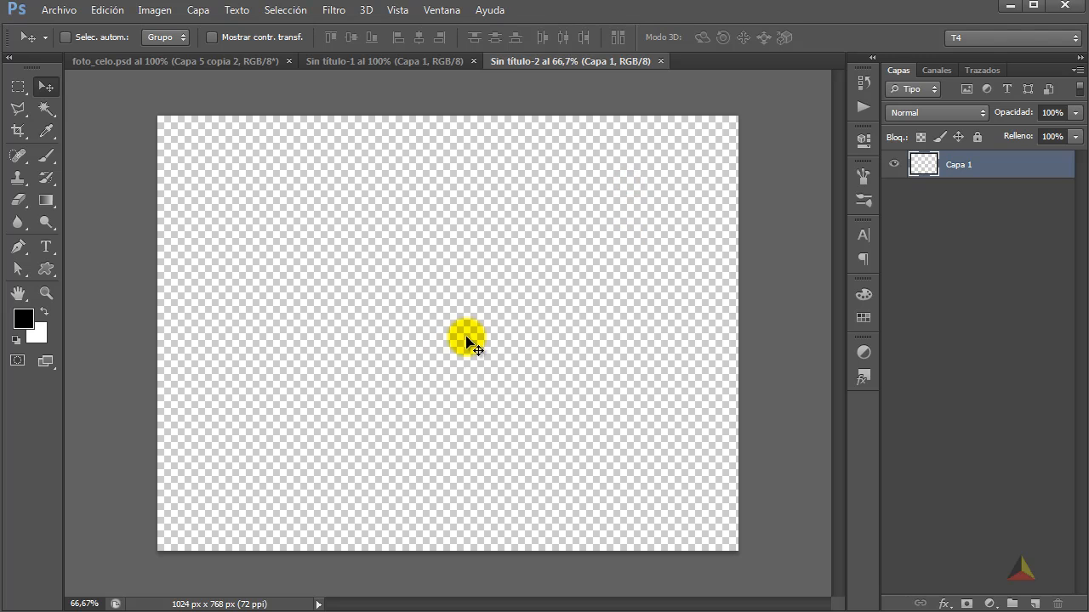
Fill the empty Capa 1 layer with solid gray
{"action": "left_click", "coordinate": [107, 12]}
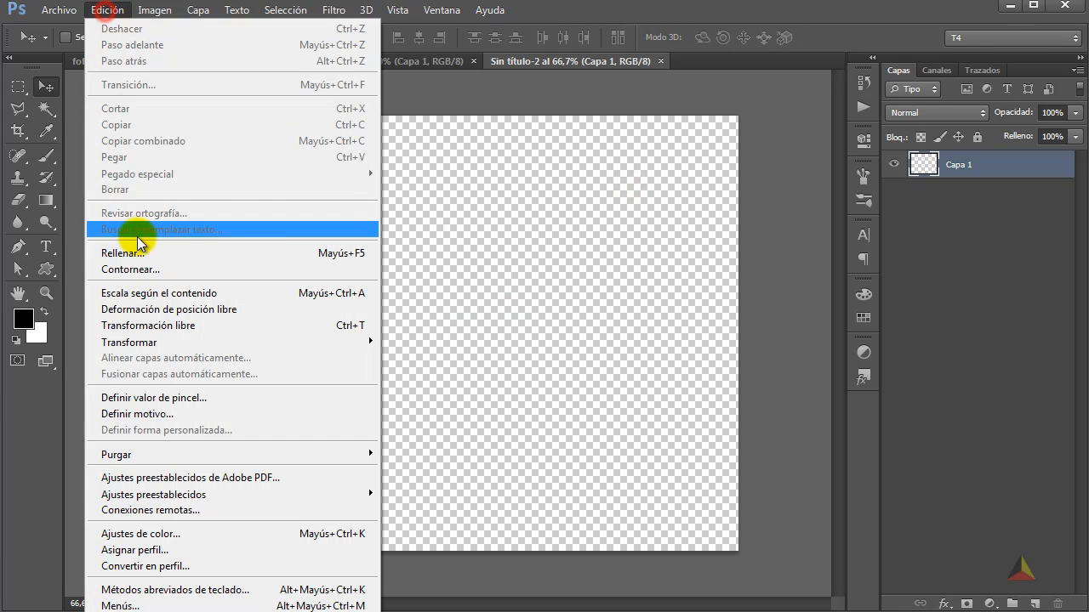
{"action": "left_click", "coordinate": [133, 250]}
{"action": "left_click", "coordinate": [432, 249]}
{"action": "key", "text": "v"}
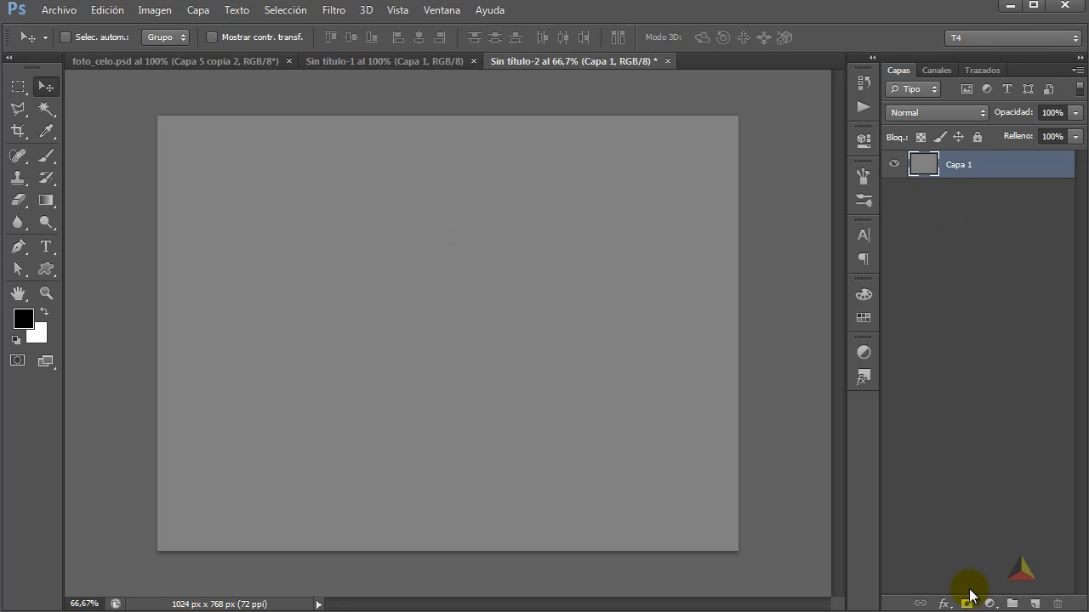
{"action": "left_click", "coordinate": [993, 603]}
{"action": "left_click", "coordinate": [911, 485]}
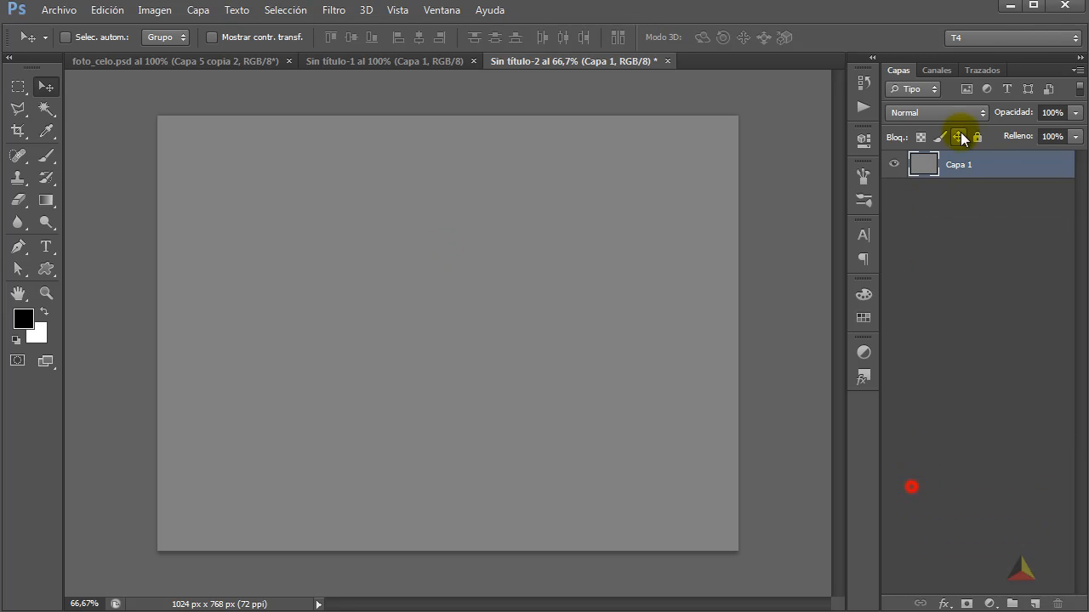
Add a pattern overlay to Capa 1 using the light gray rough-textured pattern
{"action": "right_click", "coordinate": [992, 162]}
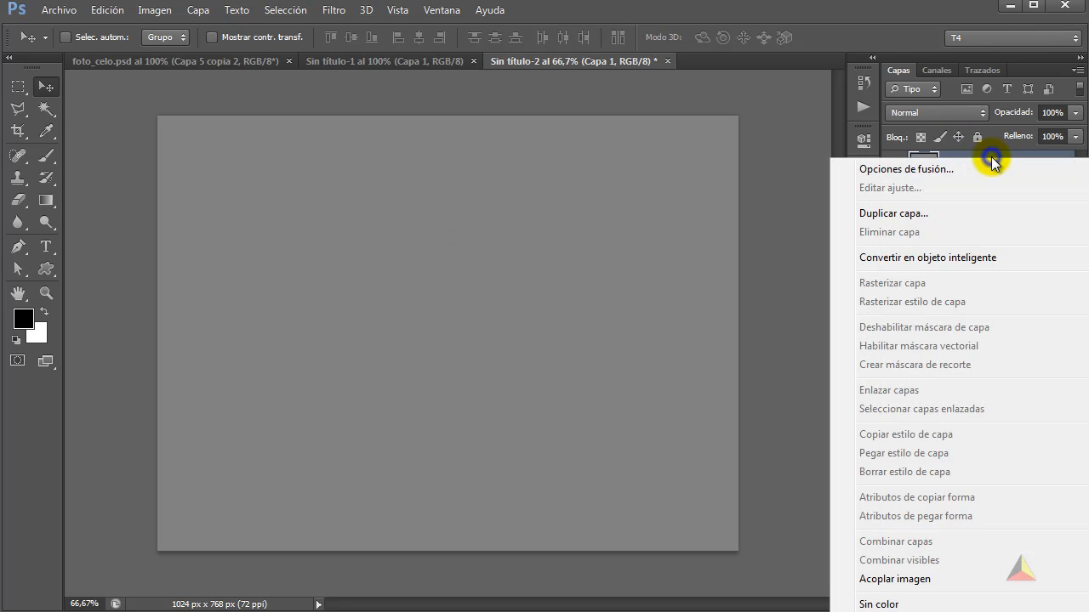
{"action": "left_click", "coordinate": [918, 168]}
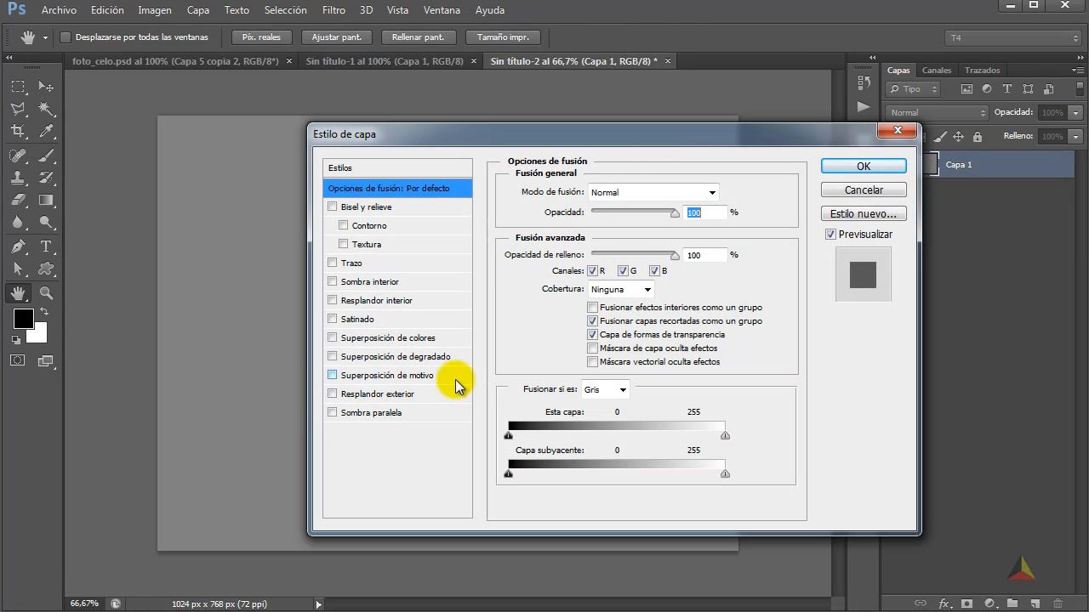
{"action": "left_click", "coordinate": [353, 376]}
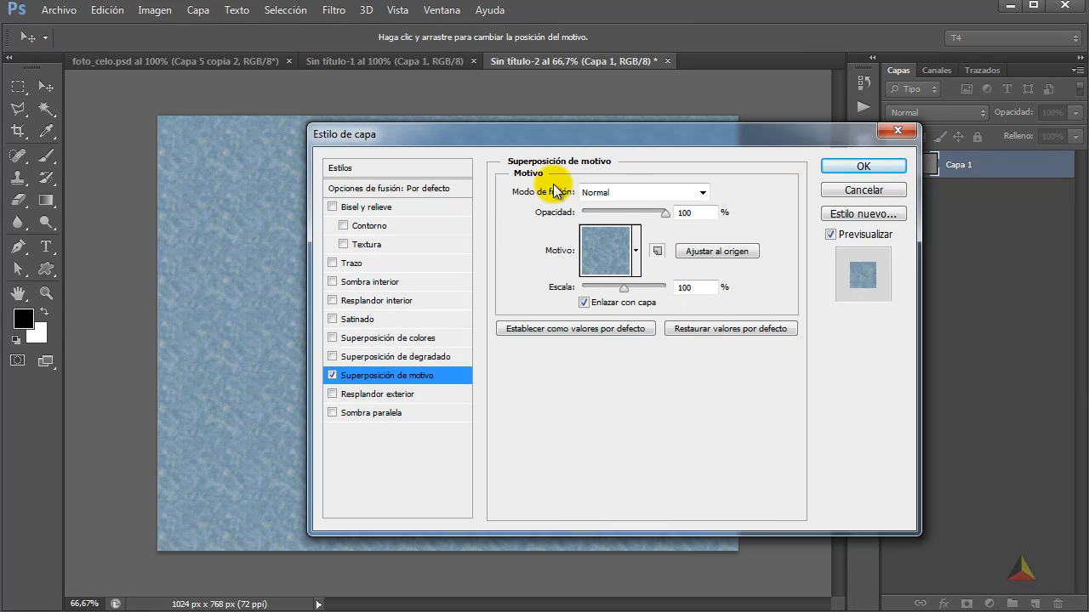
{"action": "left_click", "coordinate": [693, 279]}
{"action": "left_click", "coordinate": [609, 357]}
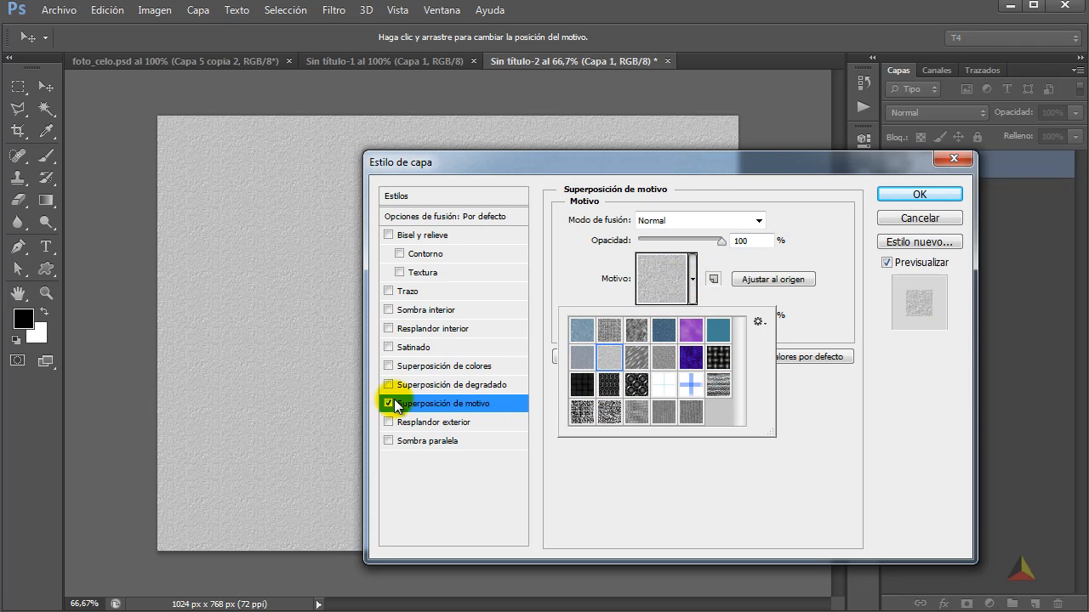
Add a dark maroon color overlay to Capa 1 at 40% opacity and apply the layer style
{"action": "left_click", "coordinate": [458, 367]}
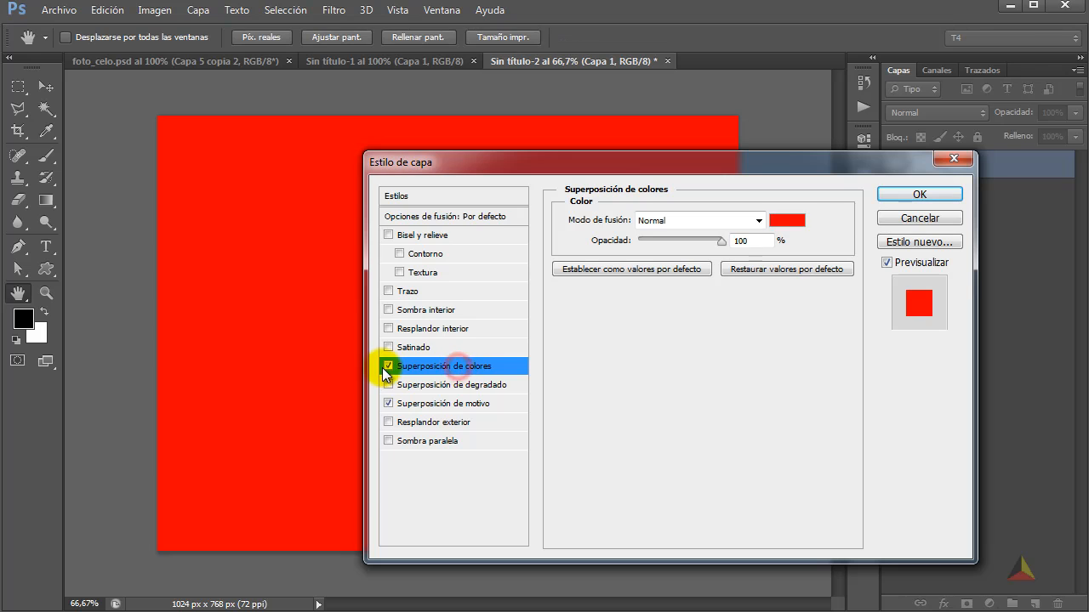
{"action": "left_click", "coordinate": [784, 222]}
{"action": "left_click", "coordinate": [517, 430]}
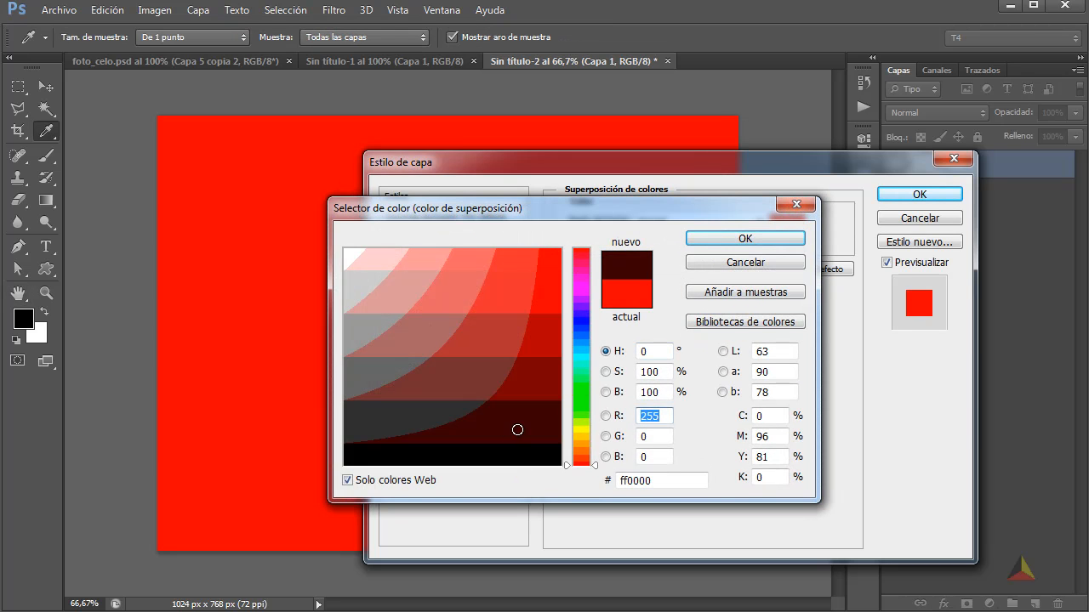
{"action": "left_click", "coordinate": [745, 241]}
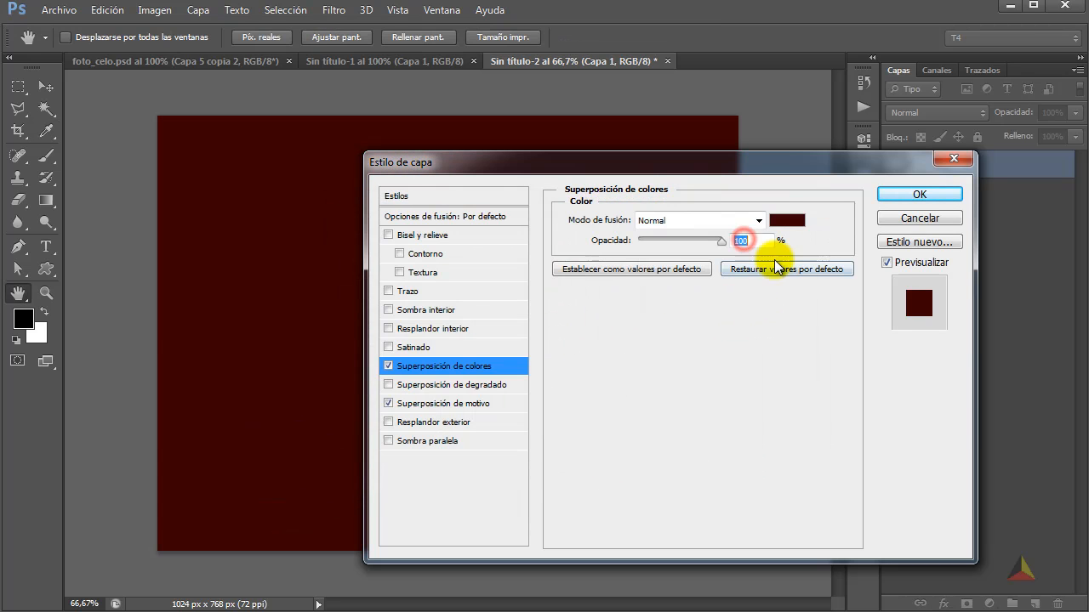
{"action": "type", "text": "35"}
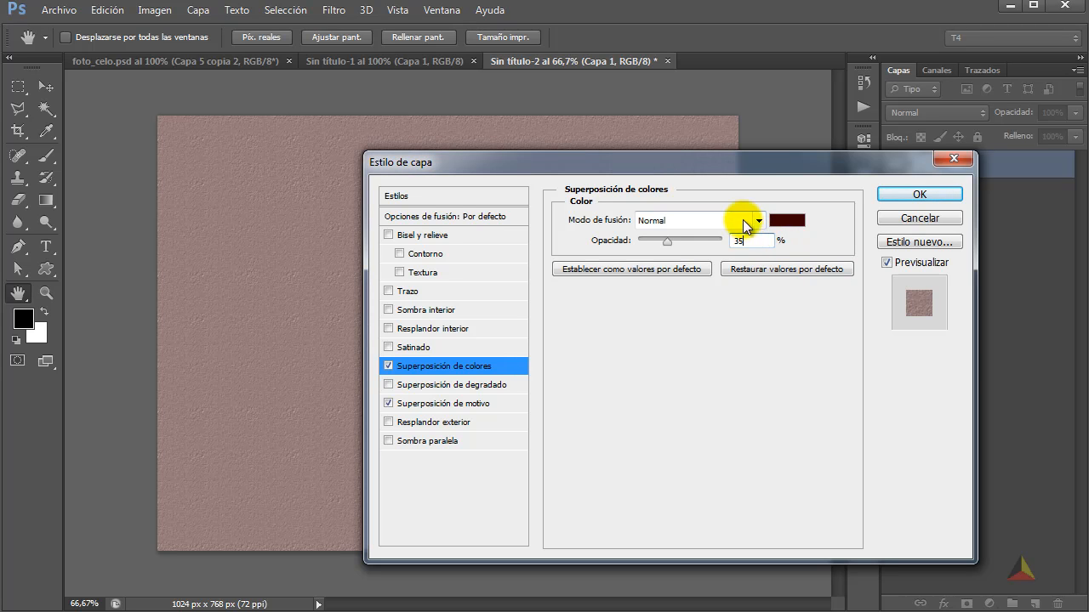
{"action": "left_click_drag", "start_coordinate": [752, 241], "coordinate": [712, 240]}
{"action": "type", "text": "40"}
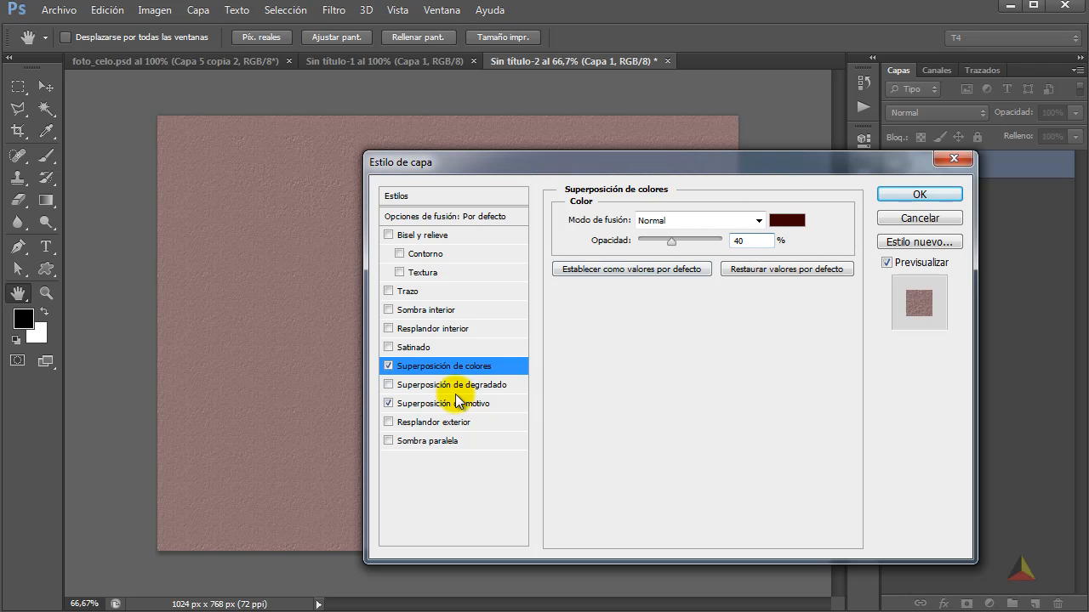
{"action": "left_click", "coordinate": [887, 196]}
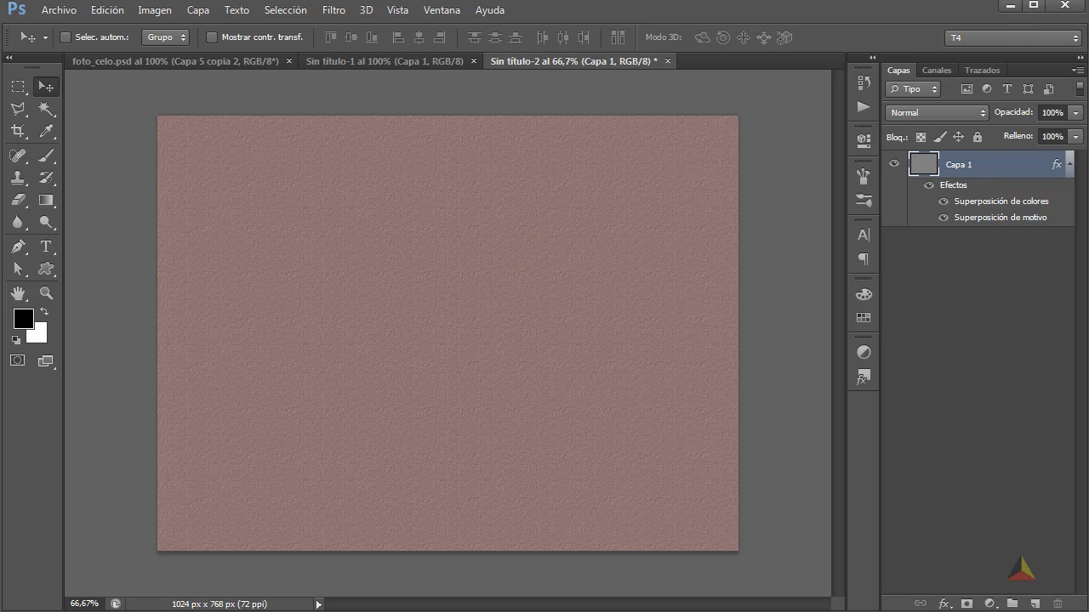
Place the w77 horse image in the document and enlarge it proportionally from its centre to about 170%
{"action": "left_click_drag", "start_coordinate": [1088, 360], "coordinate": [532, 361]}
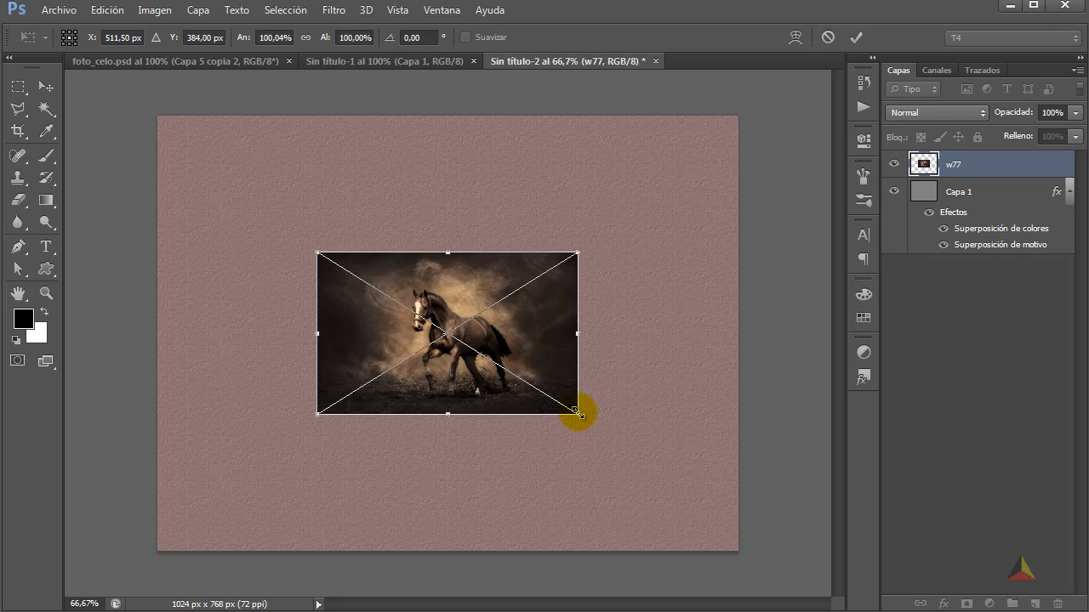
{"action": "left_click_drag", "start_coordinate": [577, 414], "coordinate": [647, 503]}
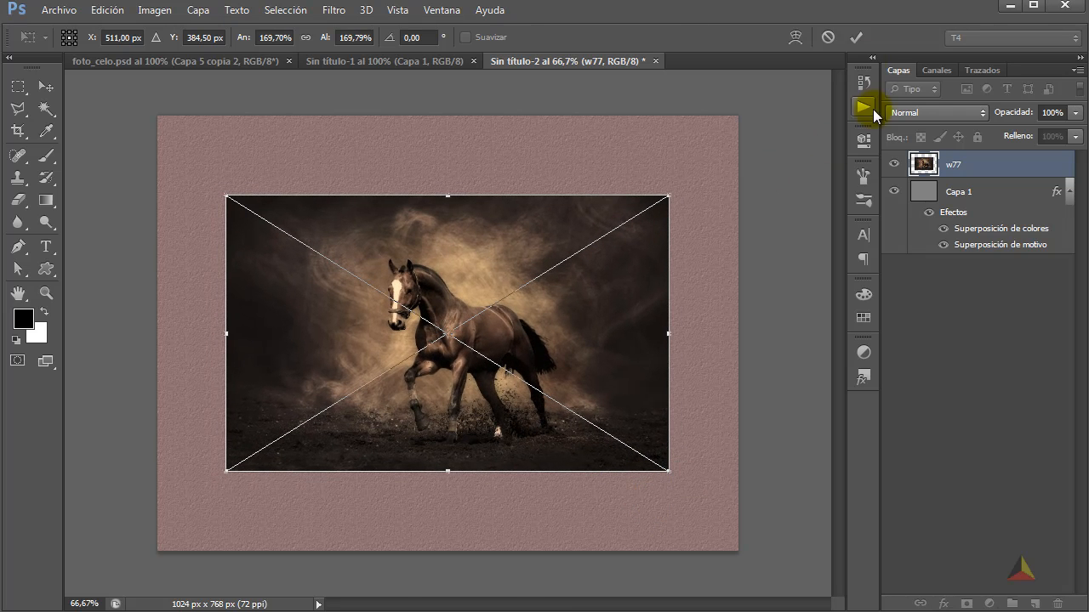
{"action": "left_click", "coordinate": [855, 36]}
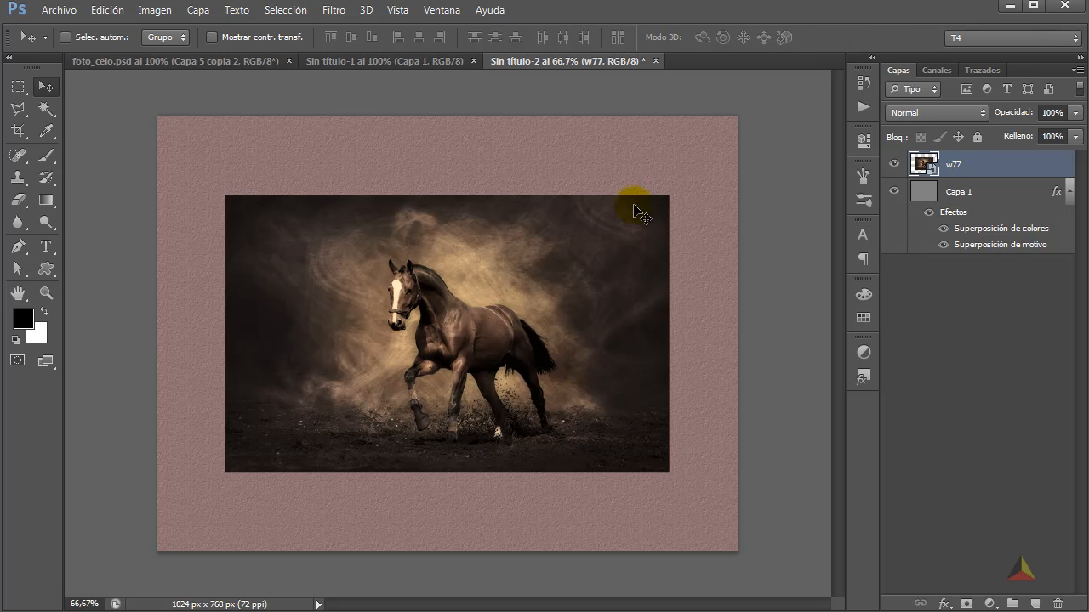
Rasterize the w77 layer and stroke it with a 25 px white inside border
{"action": "right_click", "coordinate": [951, 167]}
{"action": "left_click", "coordinate": [887, 349]}
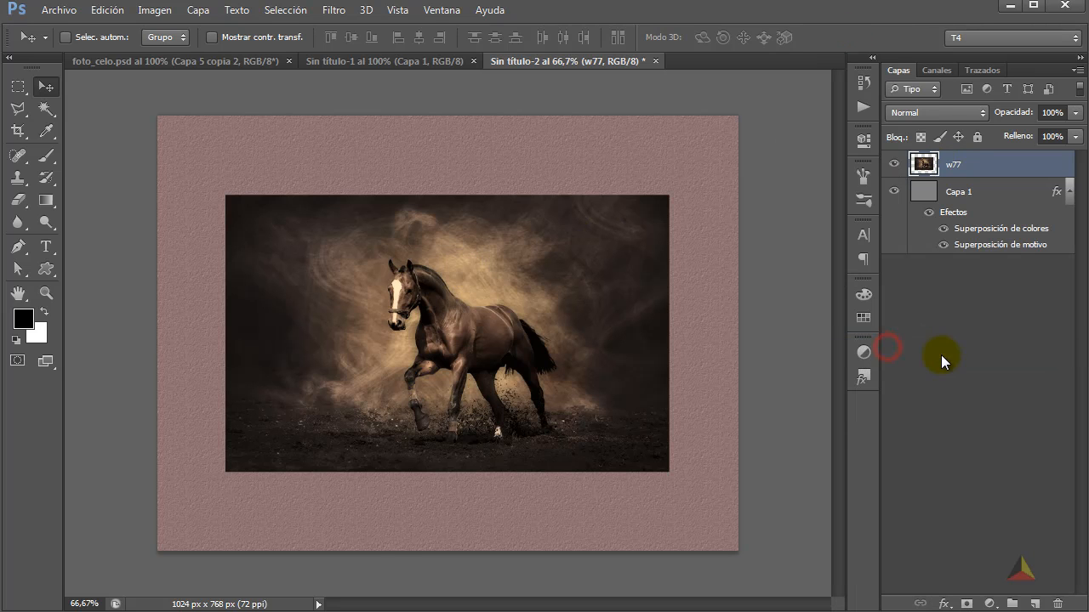
{"action": "left_click", "coordinate": [111, 10]}
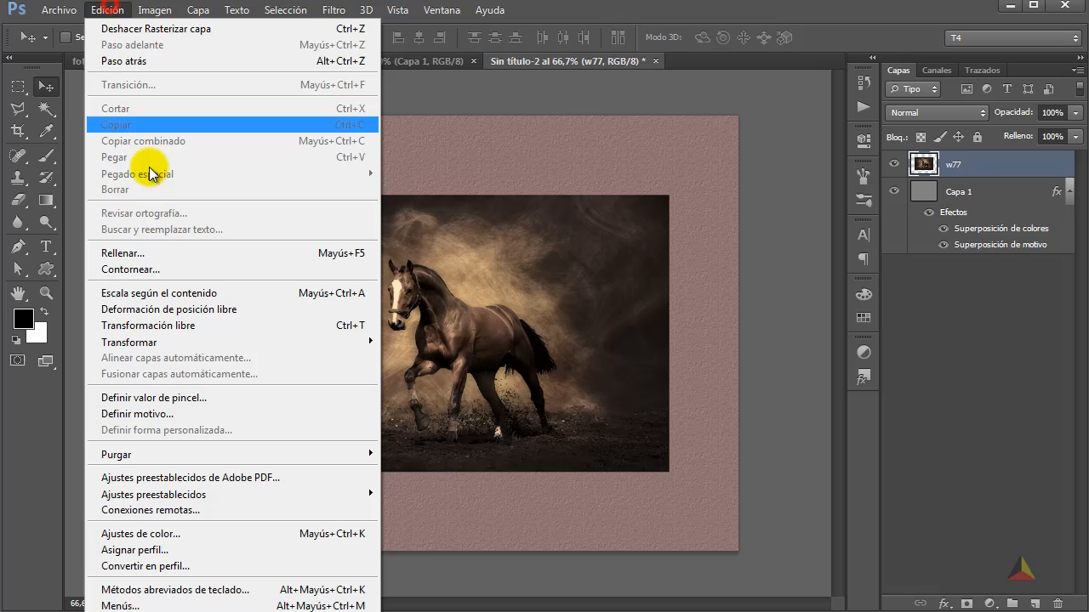
{"action": "left_click", "coordinate": [149, 270]}
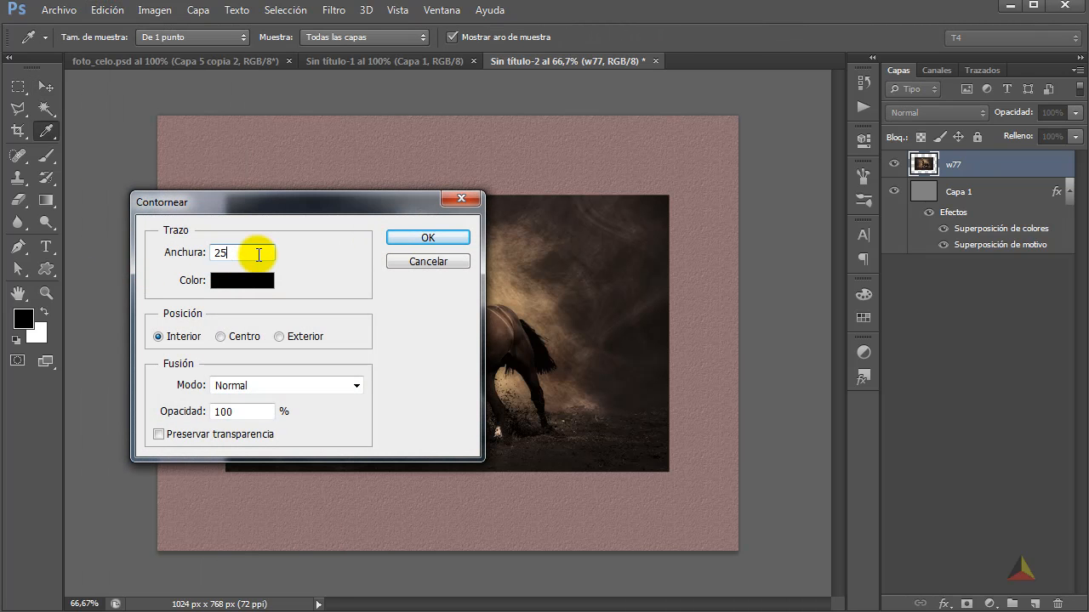
{"action": "left_click", "coordinate": [223, 280]}
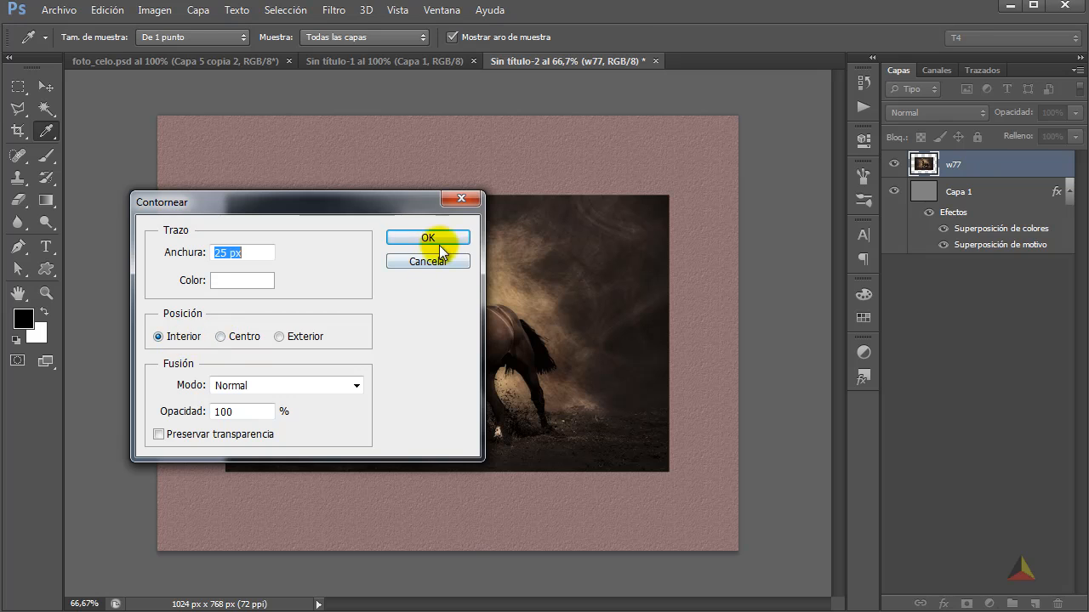
{"action": "left_click", "coordinate": [432, 239]}
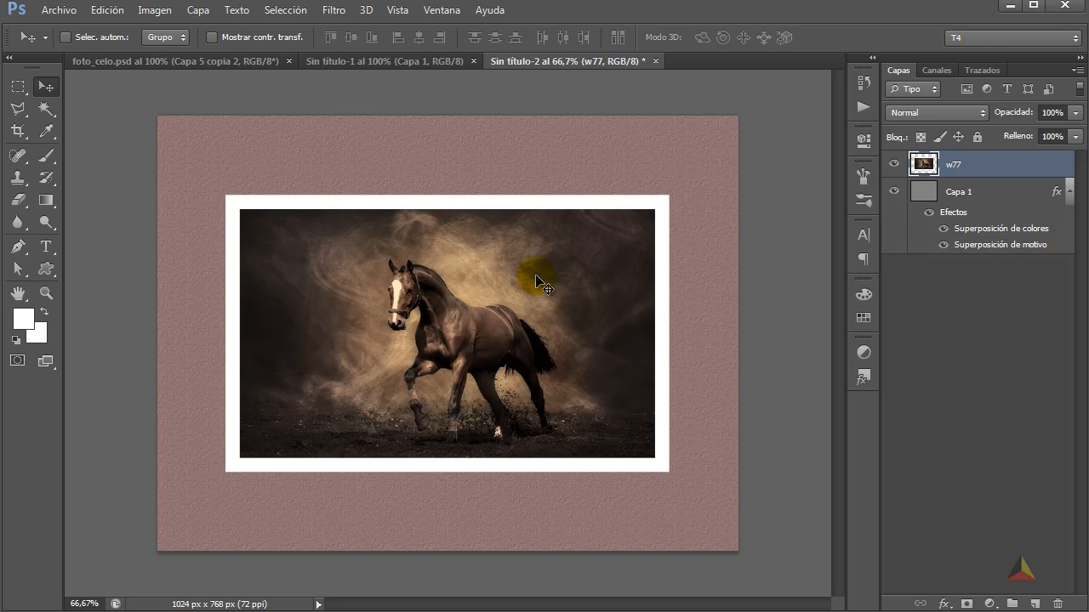
Rotate the bordered horse photo clockwise by about 12.6 degrees with Free Transform
{"action": "key", "text": "ctrl+t"}
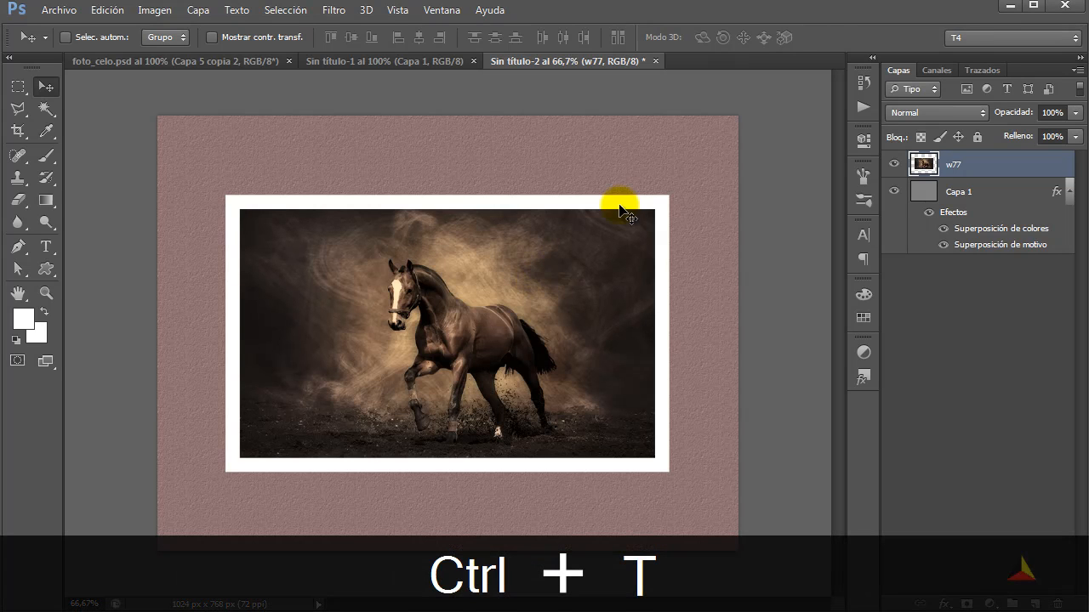
{"action": "left_click_drag", "start_coordinate": [691, 173], "coordinate": [706, 240]}
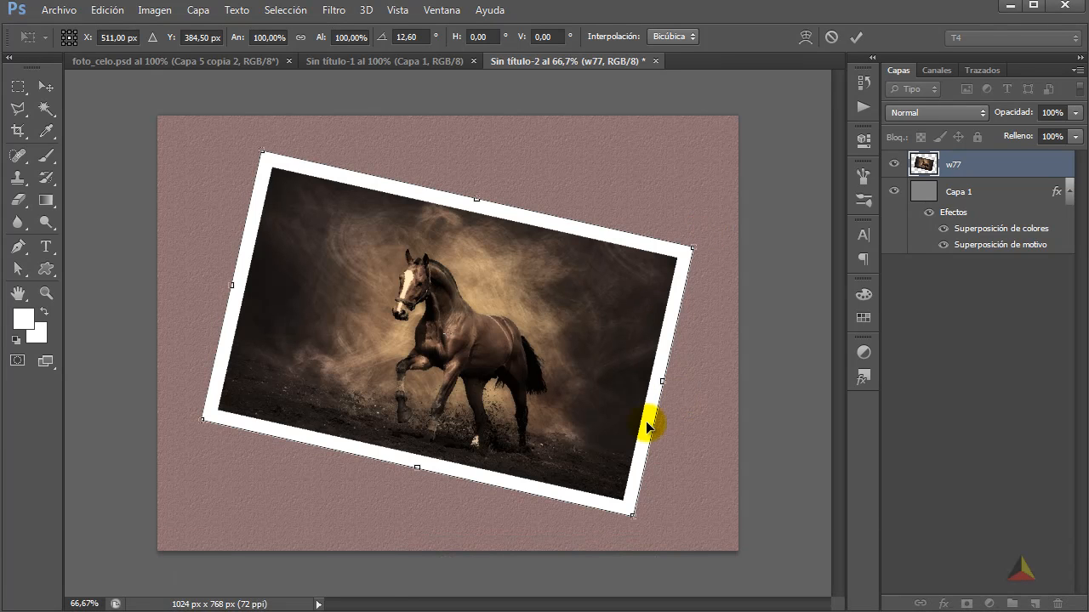
{"action": "left_click", "coordinate": [856, 37]}
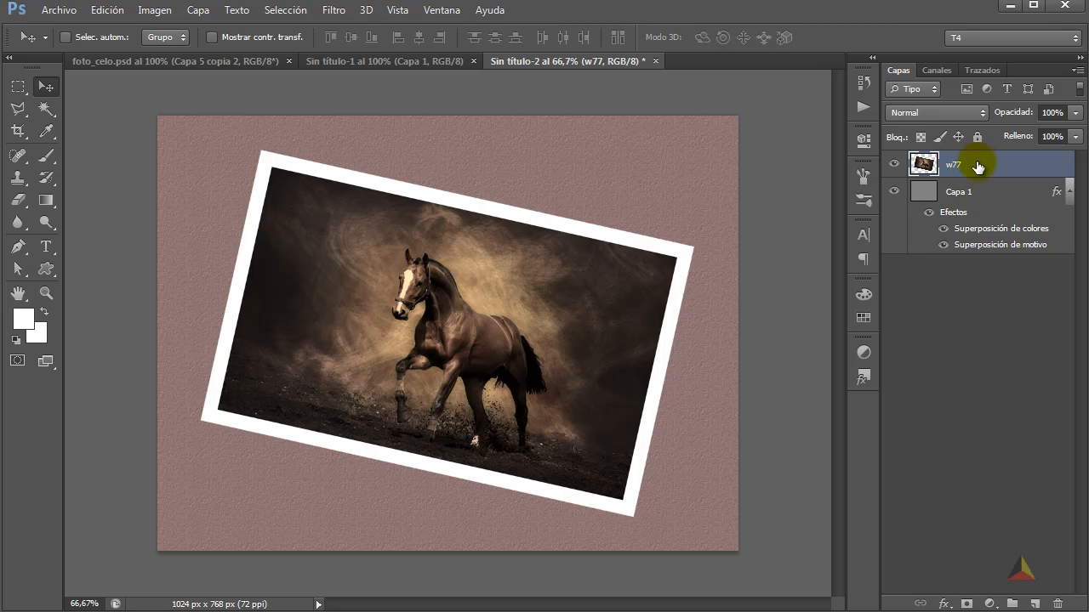
Add a drop shadow with a size of 10 px to the w77 layer
{"action": "double_click", "coordinate": [1004, 166]}
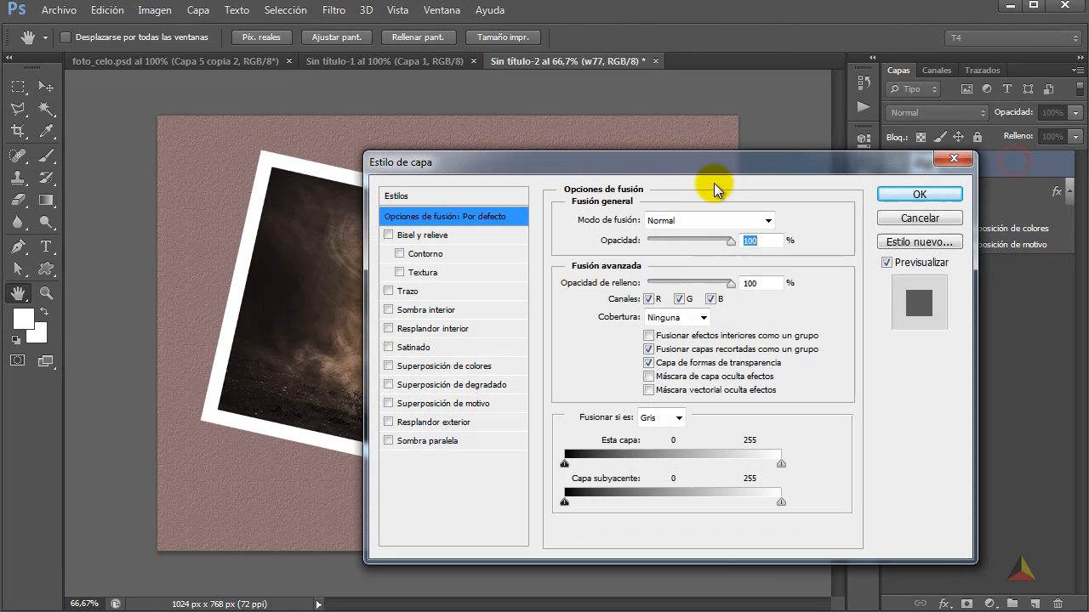
{"action": "left_click", "coordinate": [414, 441]}
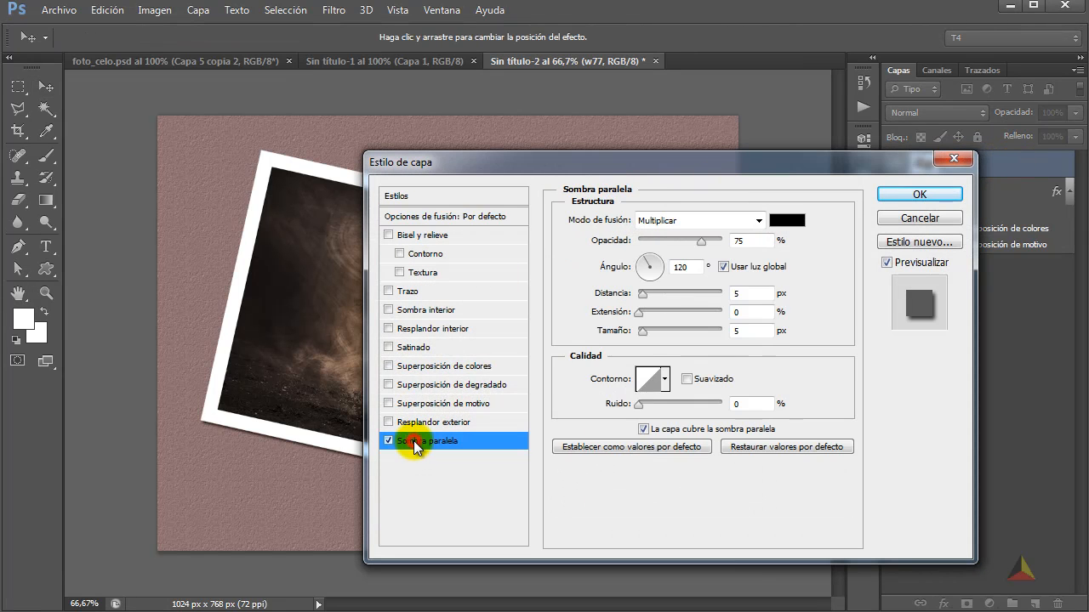
{"action": "double_click", "coordinate": [757, 331]}
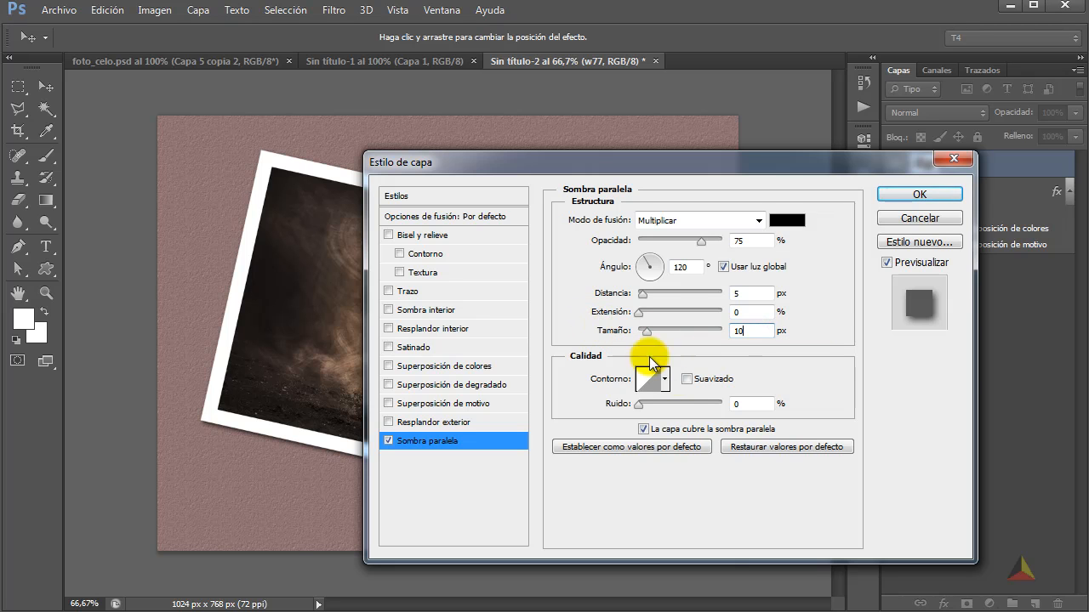
{"action": "left_click", "coordinate": [920, 194]}
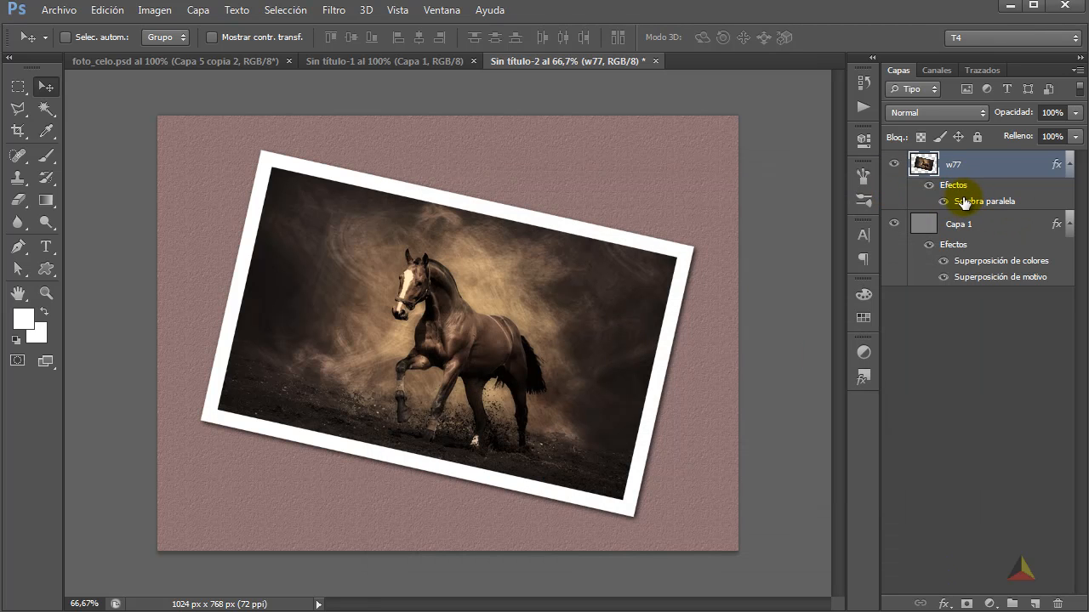
Separate the drop shadow effect of w77 into its own layer
{"action": "right_click", "coordinate": [962, 200]}
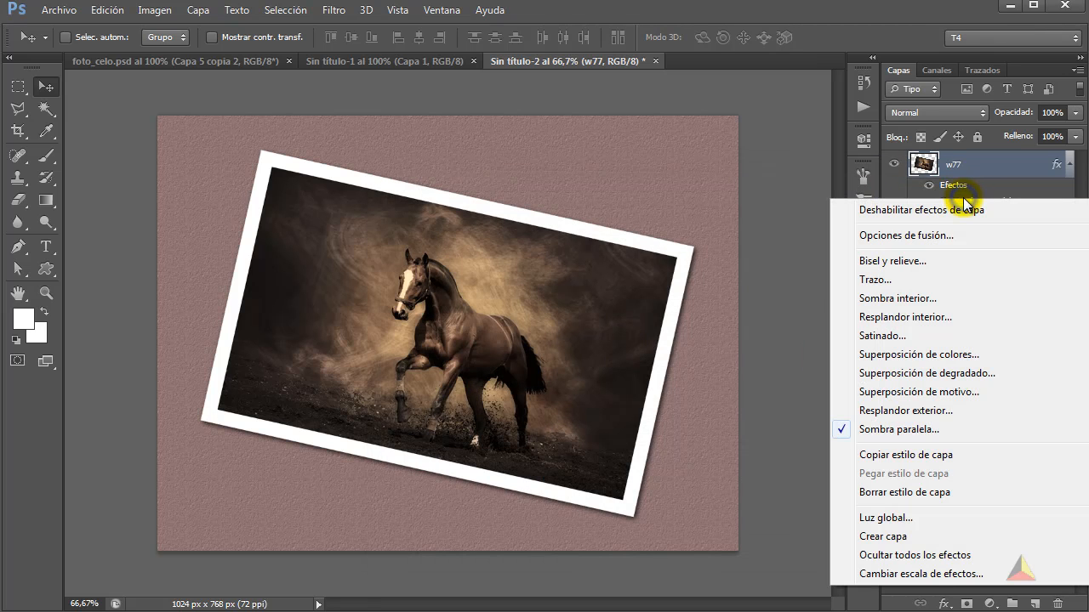
{"action": "left_click", "coordinate": [901, 537]}
{"action": "left_click", "coordinate": [483, 247]}
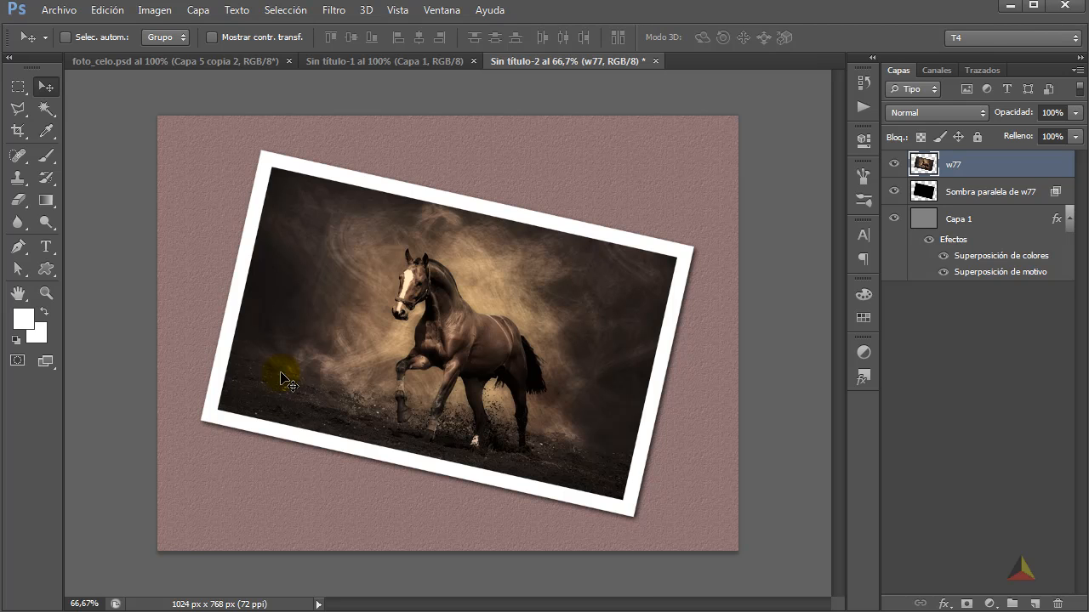
Warp the w77 layer so the photo's lower-left corner bends upward and outward, lifting away from its shadow
{"action": "key", "text": "ctrl+t"}
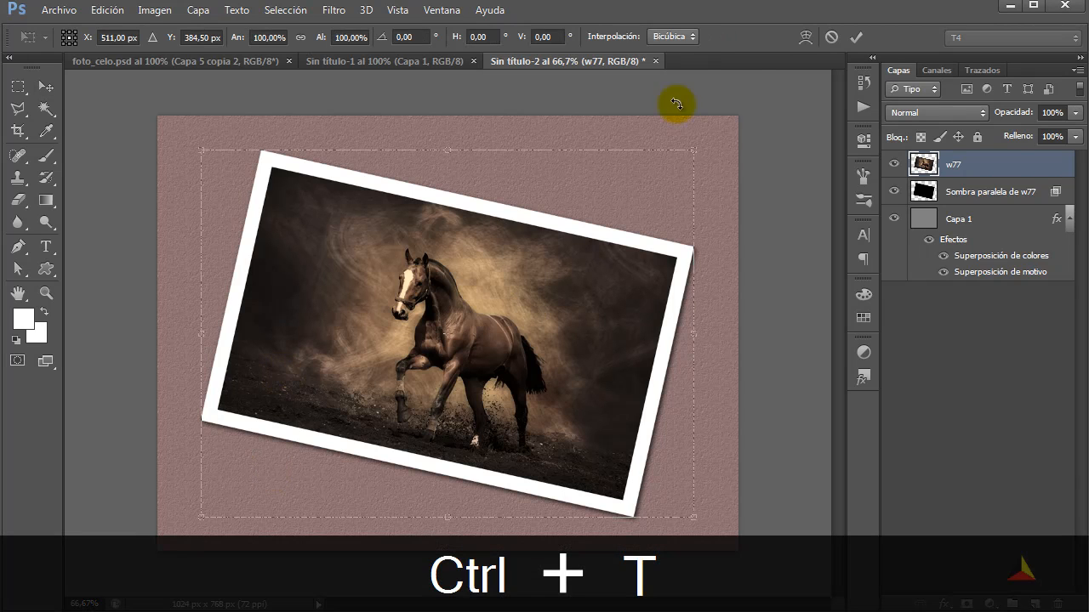
{"action": "left_click", "coordinate": [805, 38]}
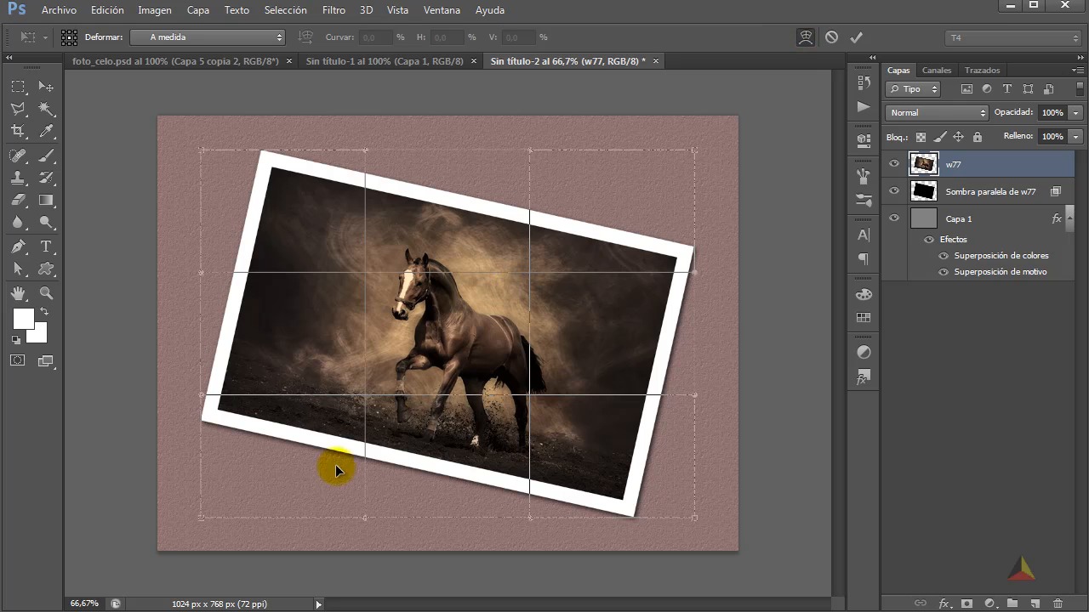
{"action": "left_click_drag", "start_coordinate": [201, 522], "coordinate": [163, 405]}
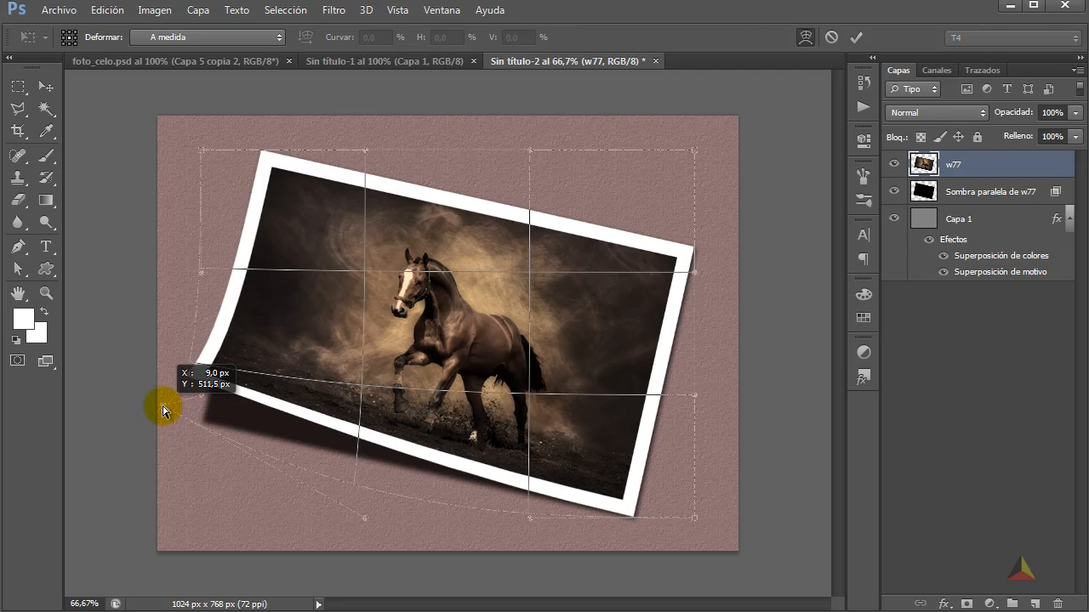
{"action": "left_click", "coordinate": [855, 38]}
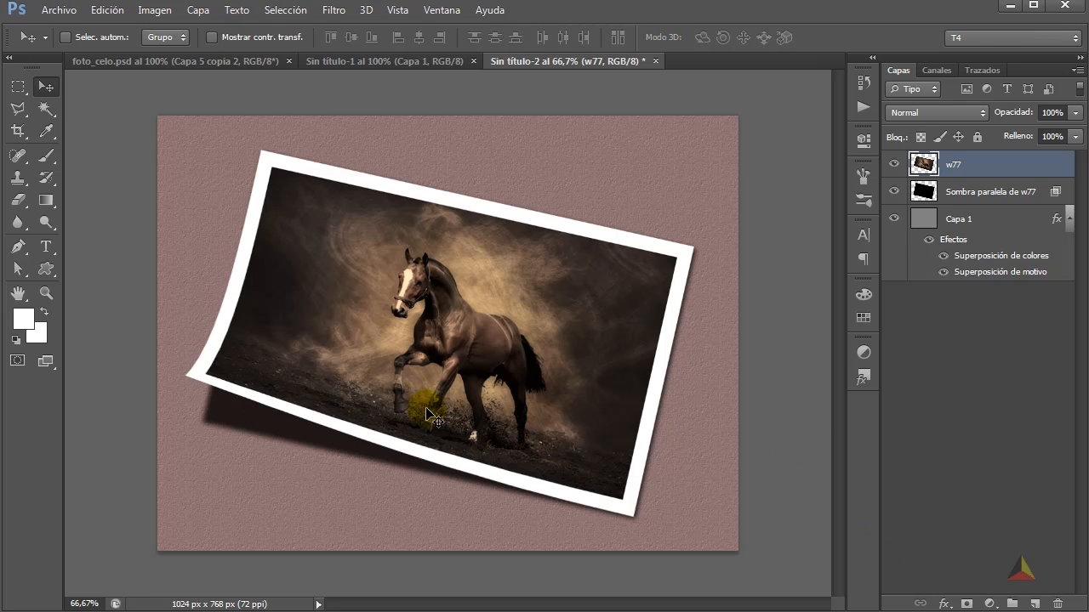
On a new layer above w77, paint a straight white brush stroke at 25% opacity diagonally across the photo's lower-left corner
{"action": "left_click", "coordinate": [1034, 603]}
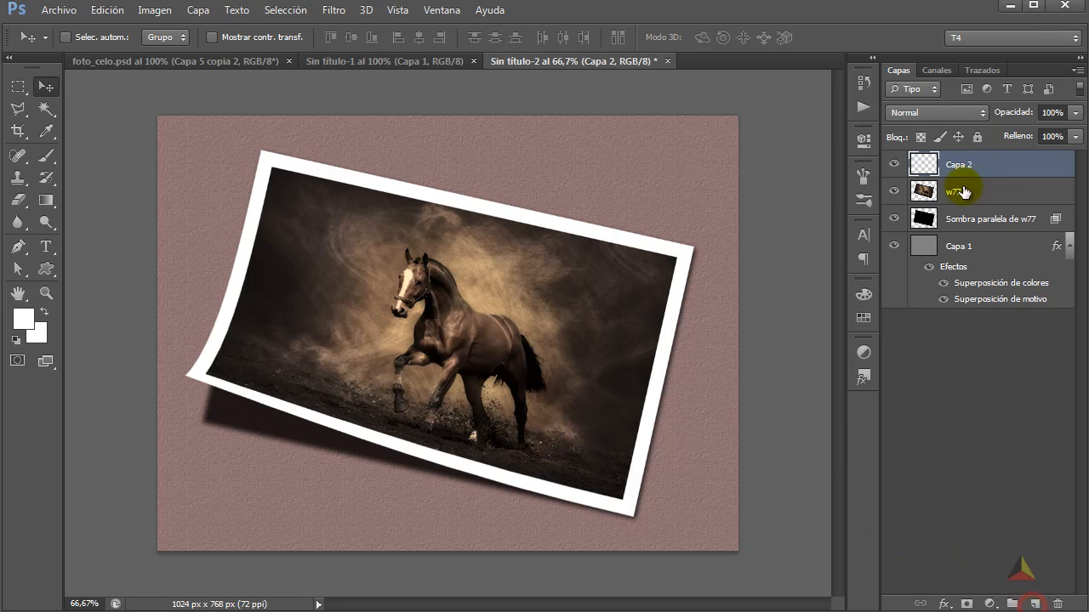
{"action": "left_click", "coordinate": [46, 155]}
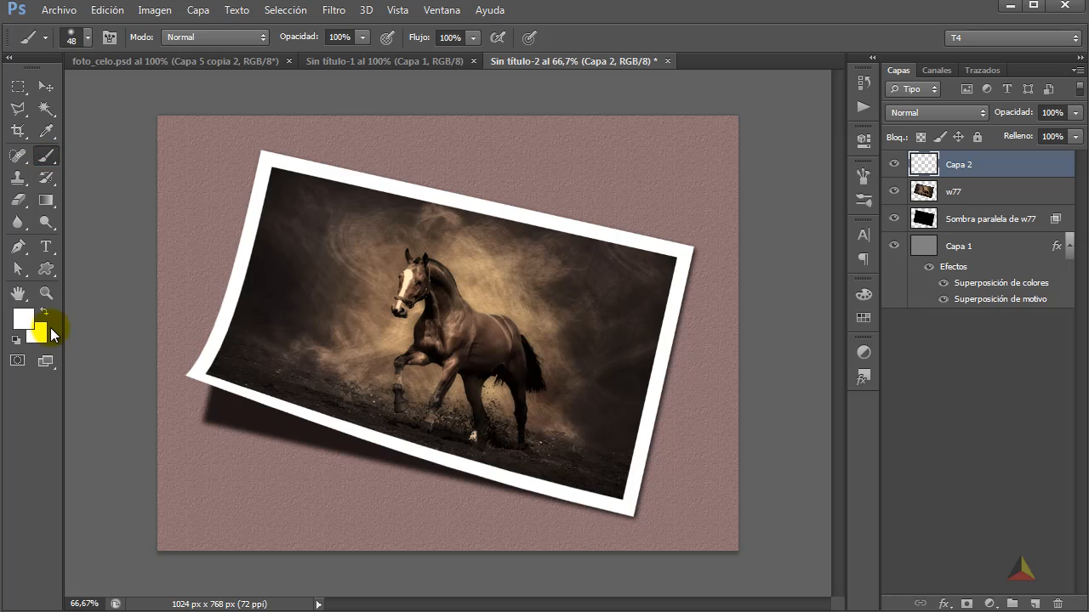
{"action": "left_click", "coordinate": [44, 311]}
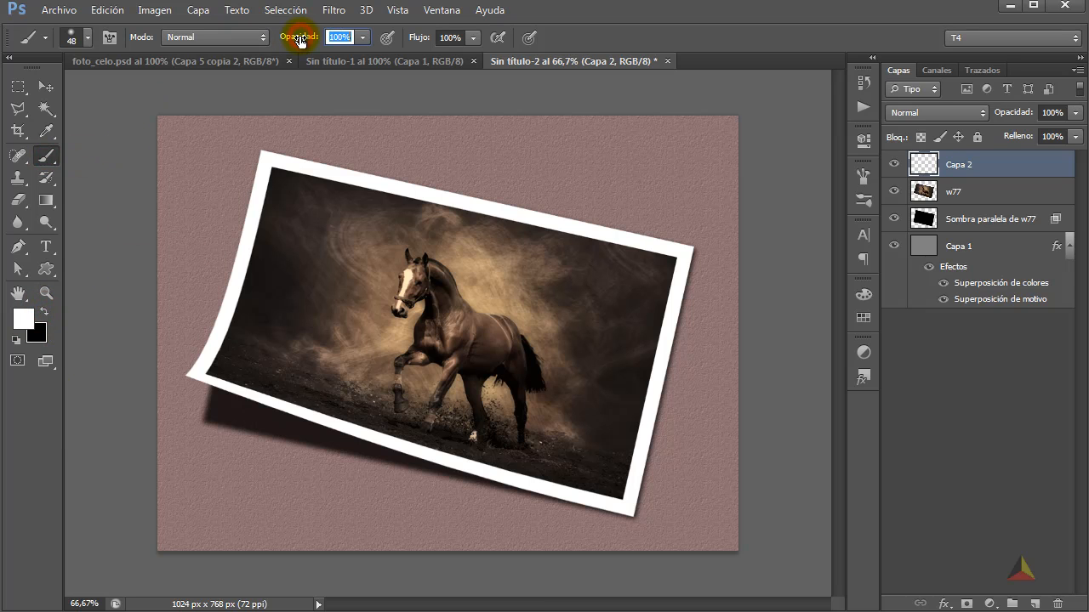
{"action": "type", "text": "25"}
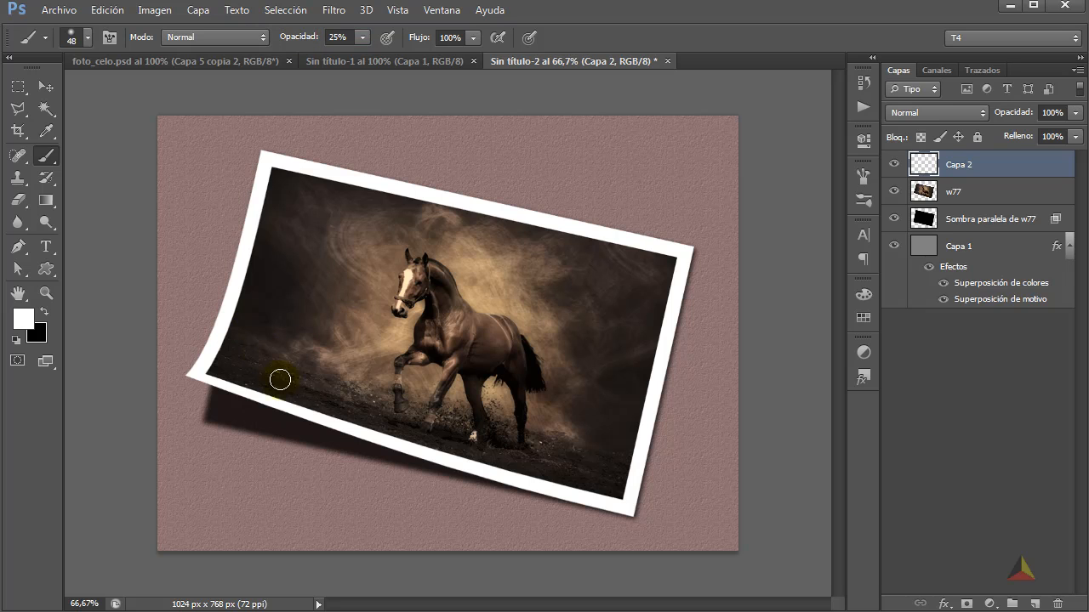
{"action": "left_click", "coordinate": [235, 312]}
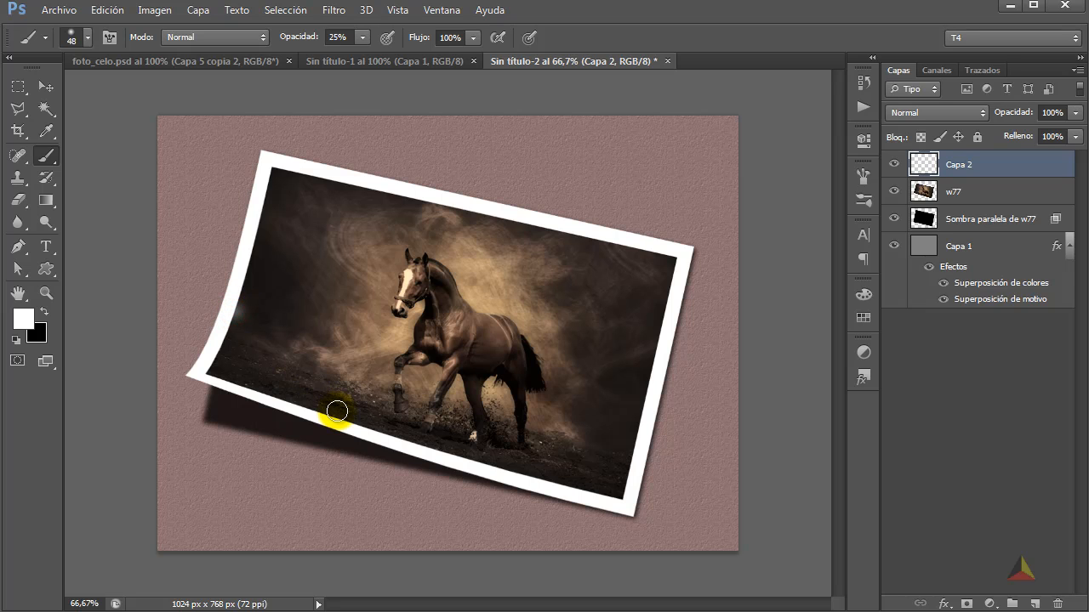
{"action": "left_click", "coordinate": [336, 410], "text": "shift"}
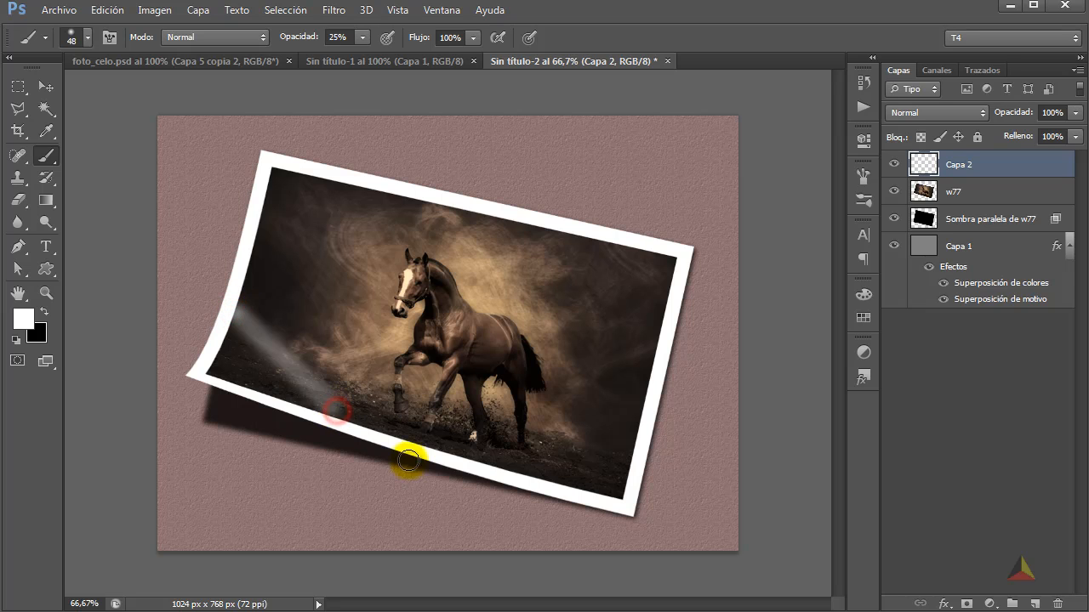
Apply a 15 px Gaussian blur to the white stroke on Capa 2 and set the layer's opacity to 50%
{"action": "left_click", "coordinate": [333, 10]}
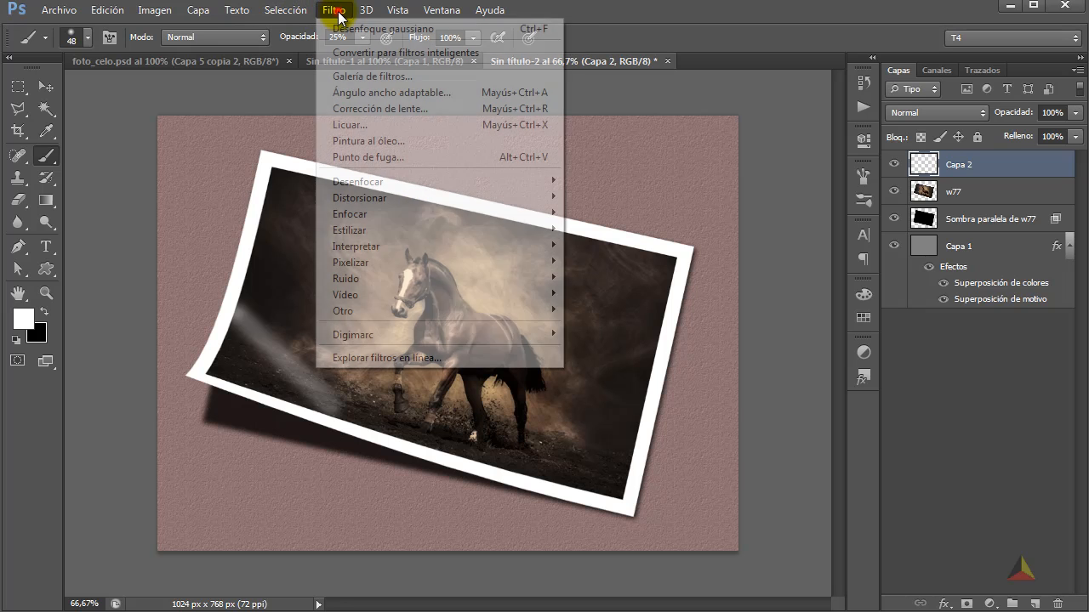
{"action": "mouse_move", "coordinate": [380, 215]}
{"action": "mouse_move", "coordinate": [386, 182]}
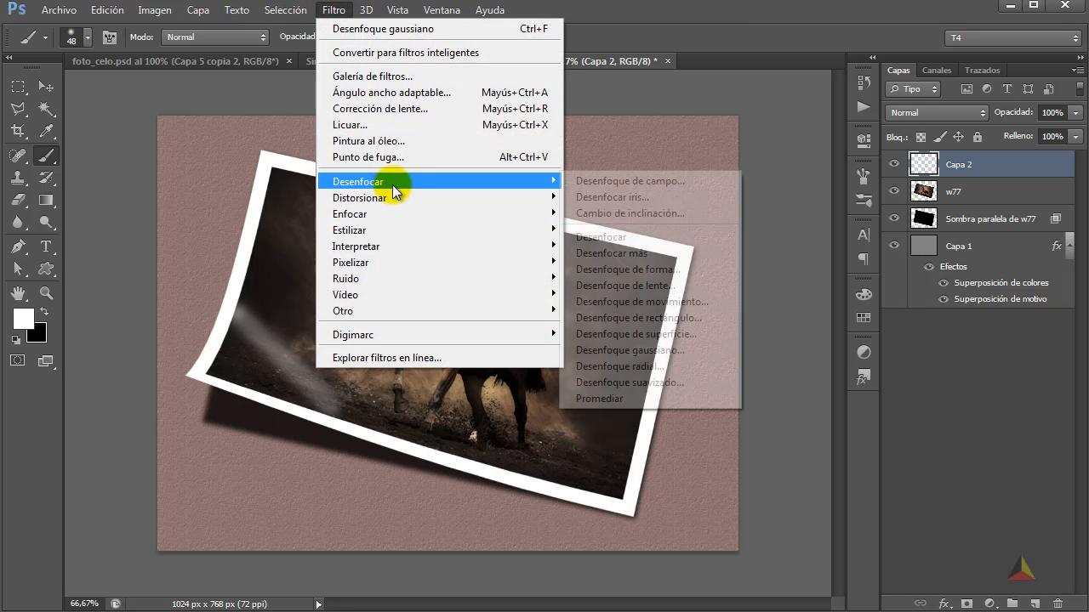
{"action": "left_click", "coordinate": [625, 352]}
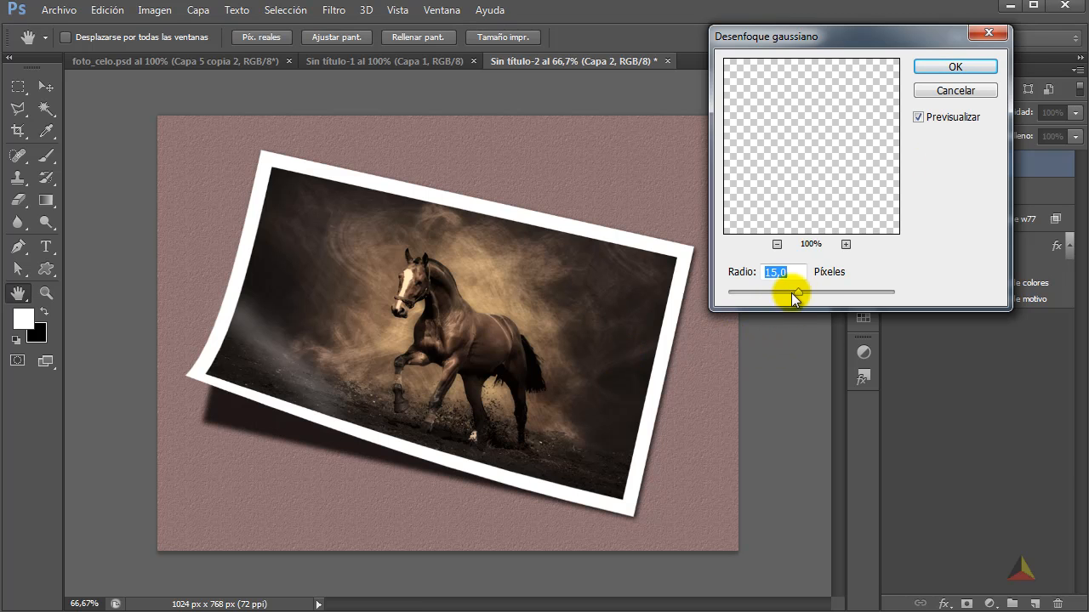
{"action": "left_click", "coordinate": [939, 68]}
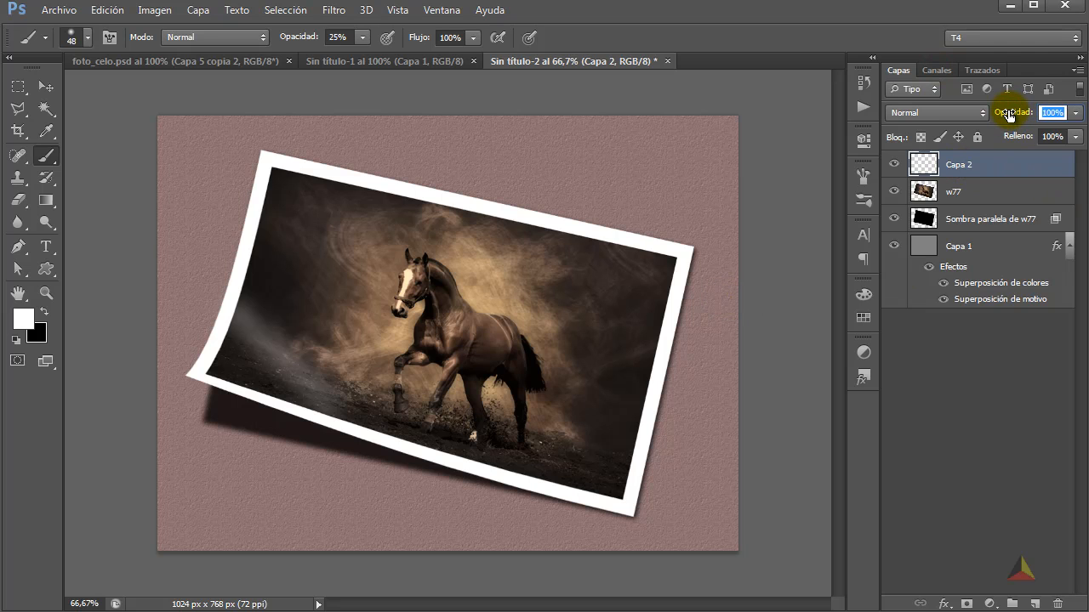
{"action": "type", "text": "50"}
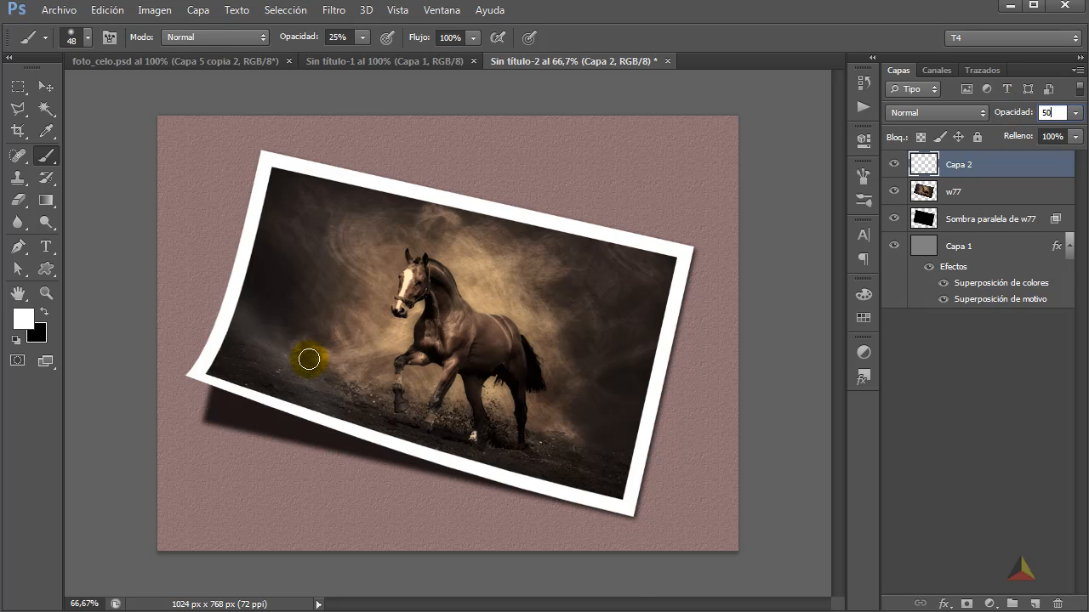
Enlarge the blurred highlight on Capa 2 to about 125% width and 113% height with Free Transform
{"action": "key", "text": "ctrl+t"}
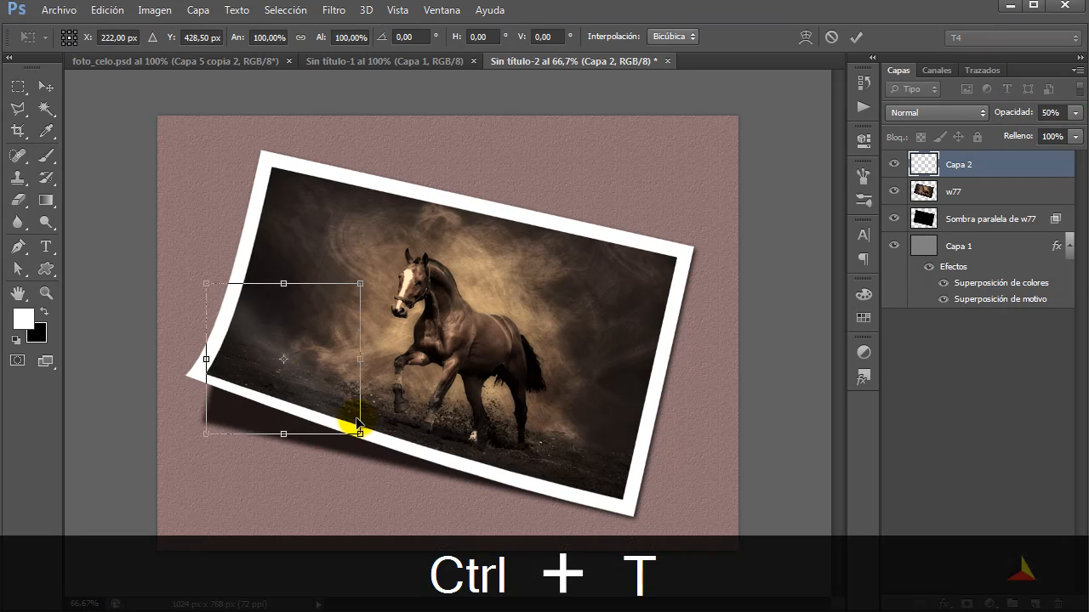
{"action": "mouse_move", "coordinate": [362, 434]}
{"action": "left_mouse_down"}
{"action": "mouse_move", "coordinate": [187, 459]}
{"action": "mouse_move", "coordinate": [195, 445]}
{"action": "mouse_move", "coordinate": [182, 450]}
{"action": "left_mouse_up"}
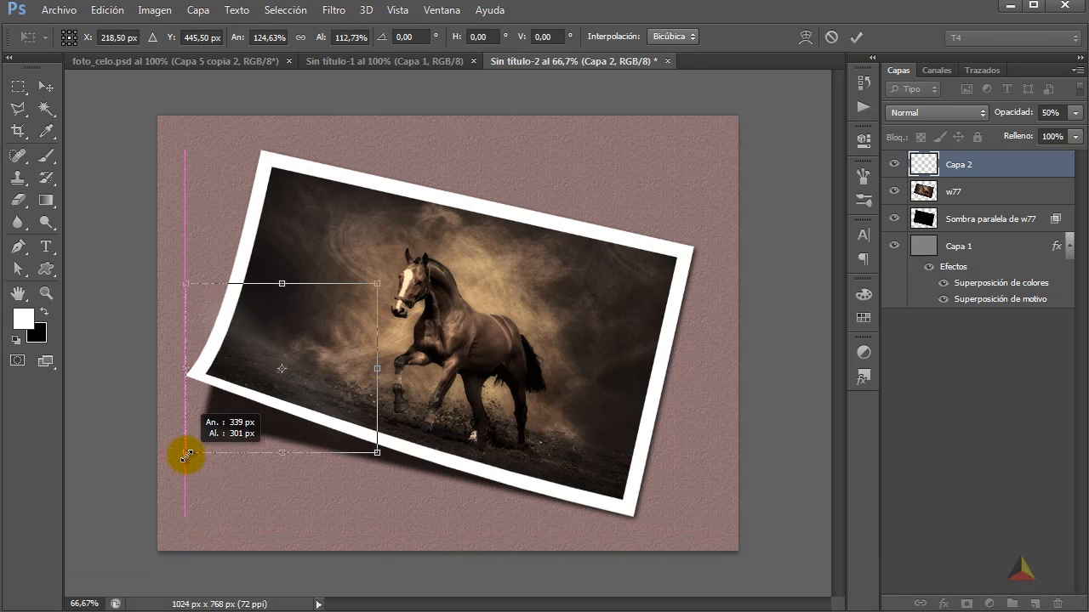
{"action": "left_click", "coordinate": [855, 37]}
{"action": "key", "text": "b"}
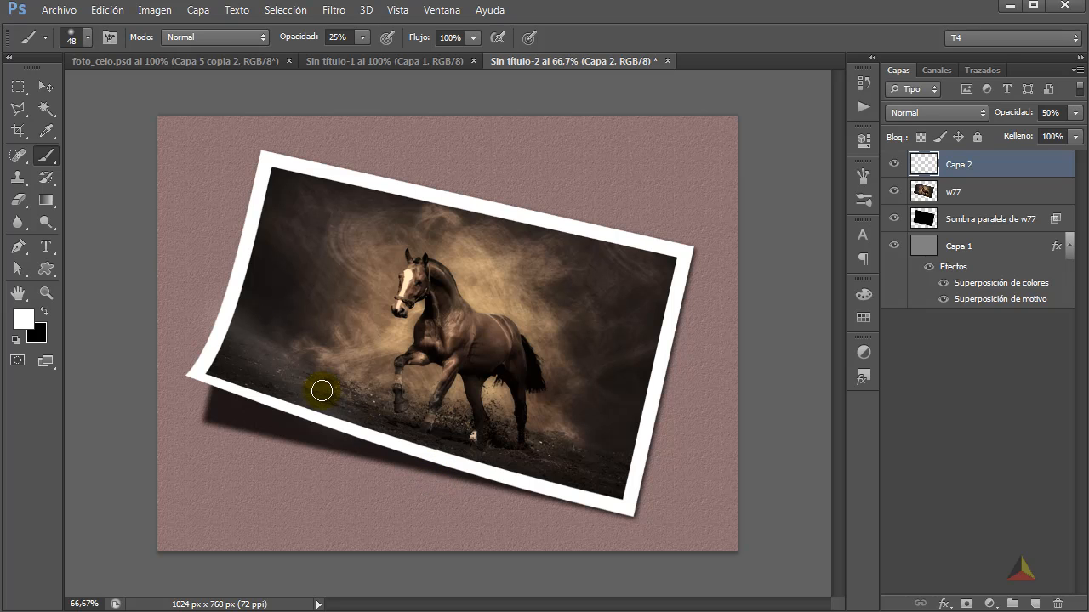
Set the Sombra paralela de w77 layer's opacity to 50% and soften it with a 5 px Gaussian blur
{"action": "left_click", "coordinate": [989, 223]}
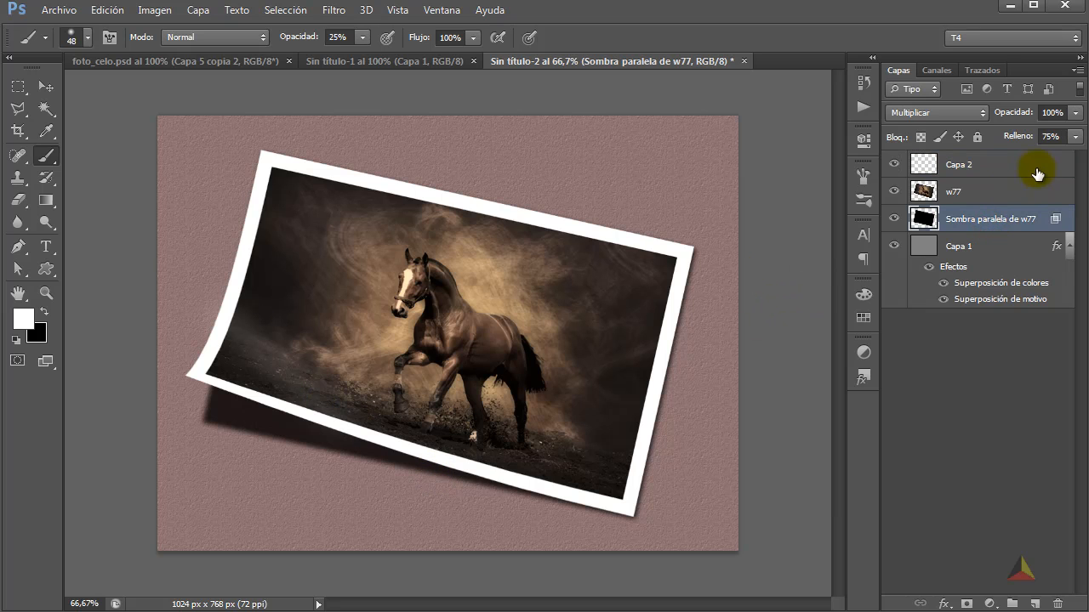
{"action": "type", "text": "50"}
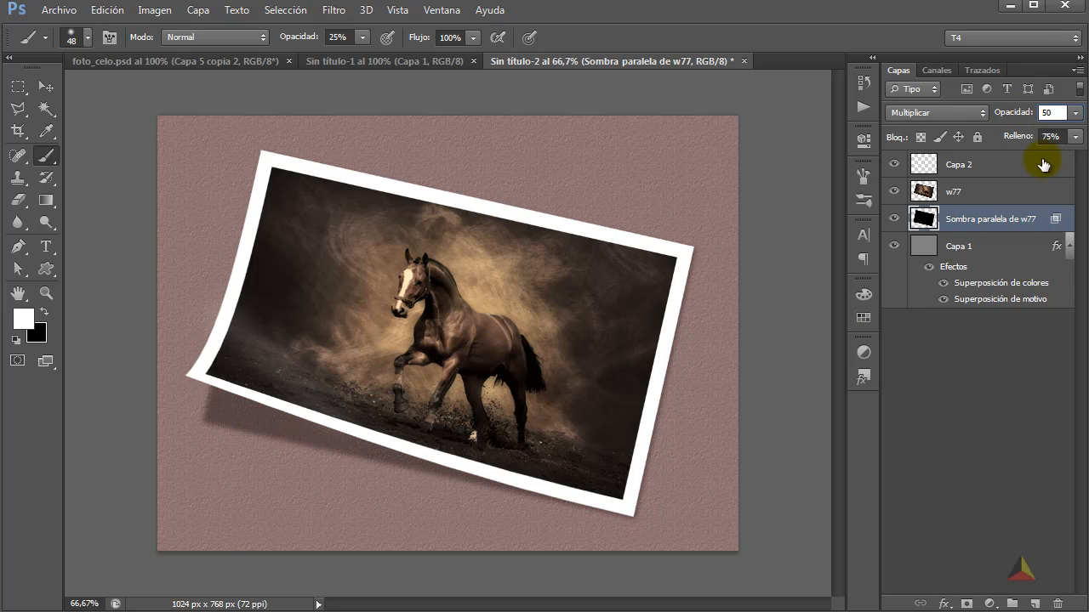
{"action": "left_click", "coordinate": [339, 12]}
{"action": "mouse_move", "coordinate": [396, 181]}
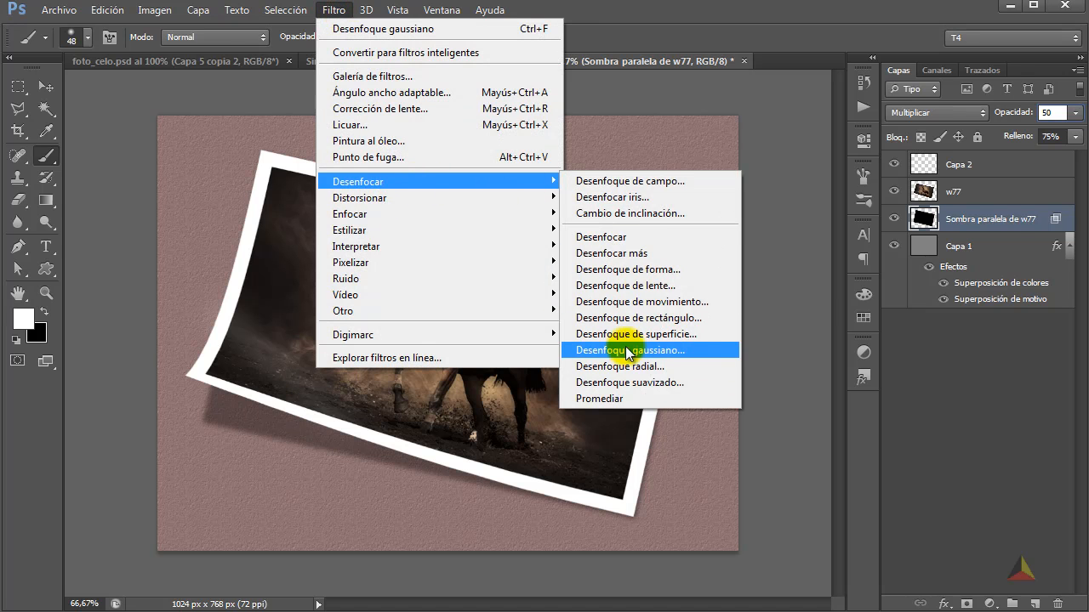
{"action": "left_click", "coordinate": [627, 347]}
{"action": "type", "text": "5"}
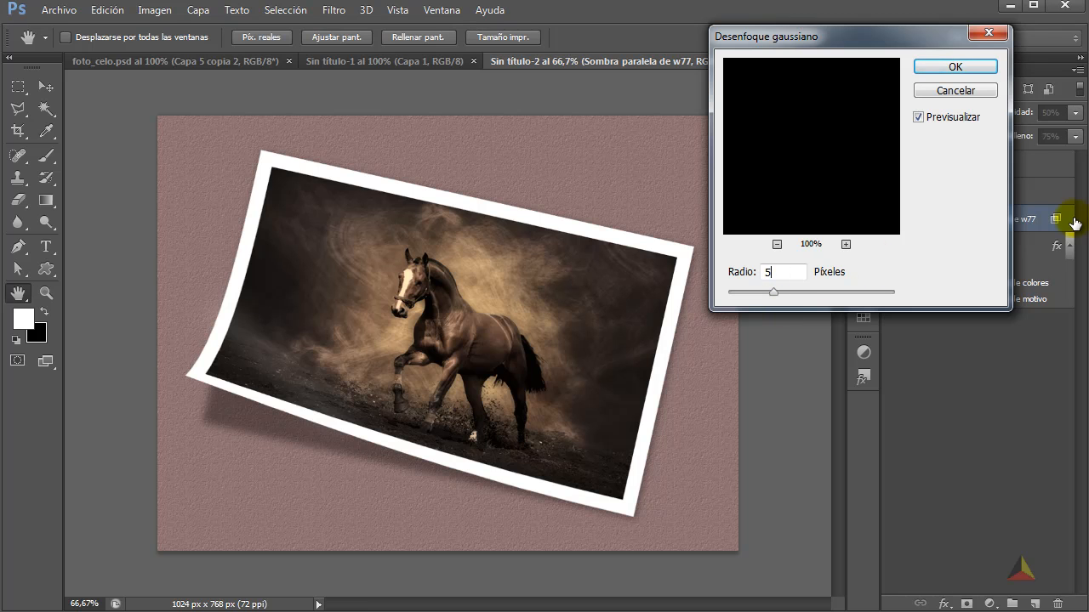
{"action": "left_click", "coordinate": [940, 68]}
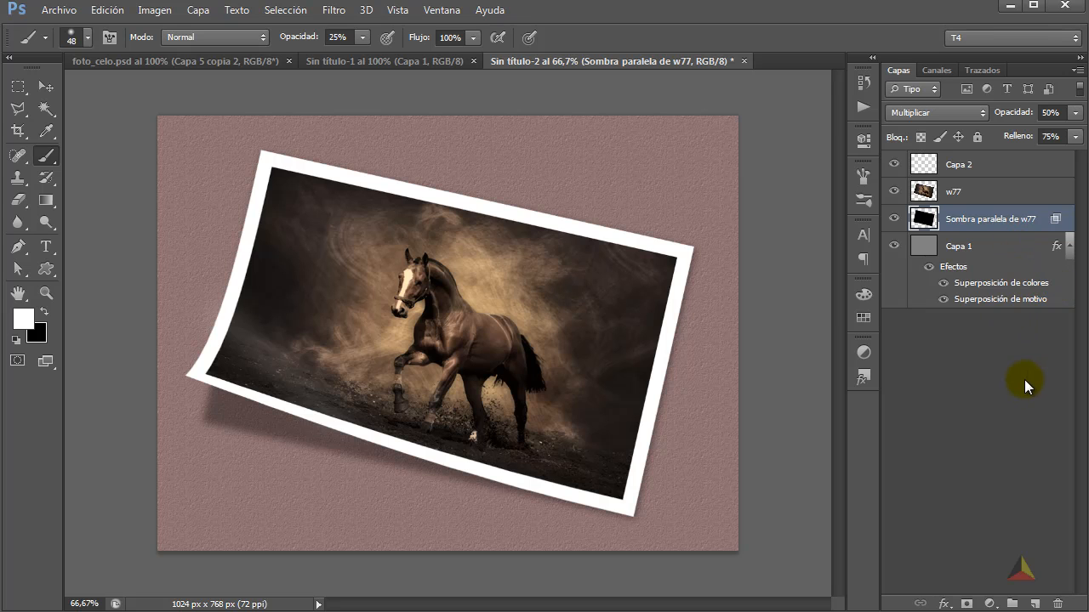
Add a new layer directly below the shadow layer and fill it with 50% gray at 100% opacity
{"action": "left_click", "coordinate": [1035, 604], "text": "ctrl"}
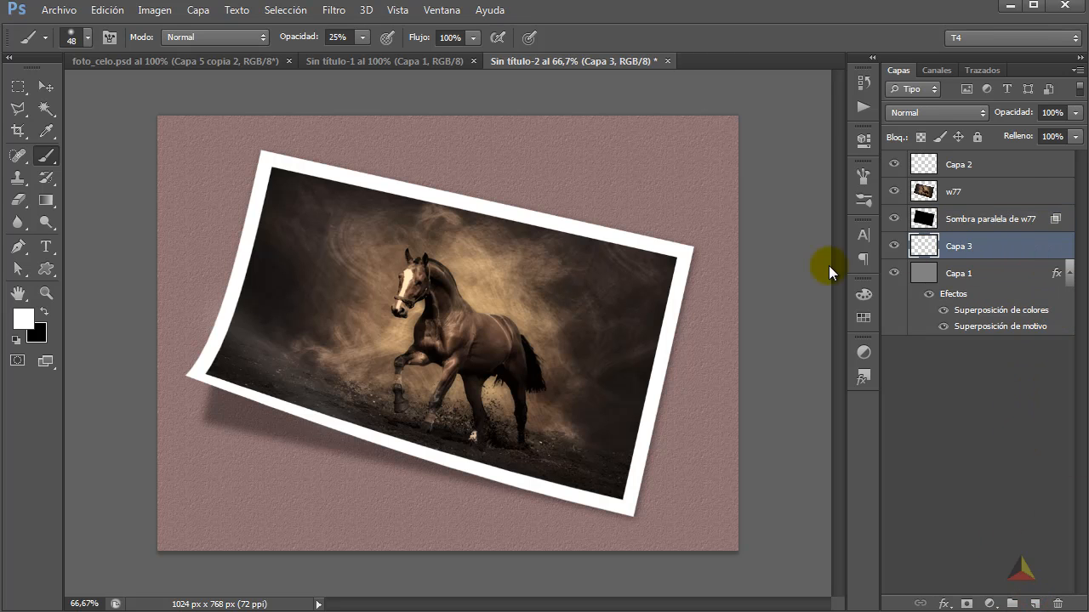
{"action": "key", "text": "shift+F5"}
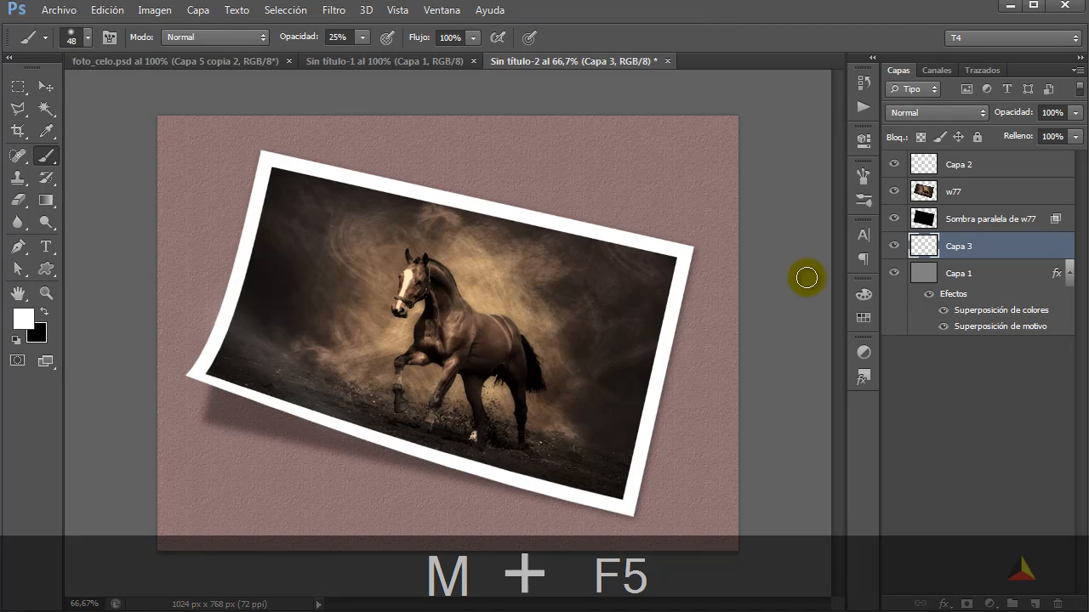
{"action": "left_click", "coordinate": [460, 253]}
{"action": "key", "text": "b"}
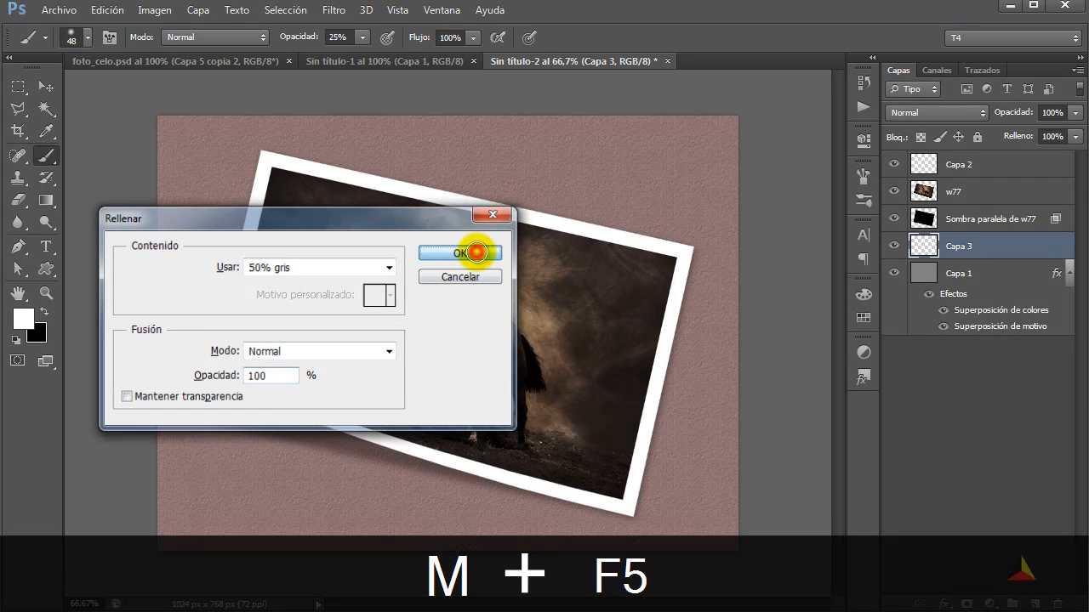
Render Lighting Effects on Capa 3 using a spotlight from the upper right with intensity 25, slightly adjusting the light's width
{"action": "left_click", "coordinate": [341, 18]}
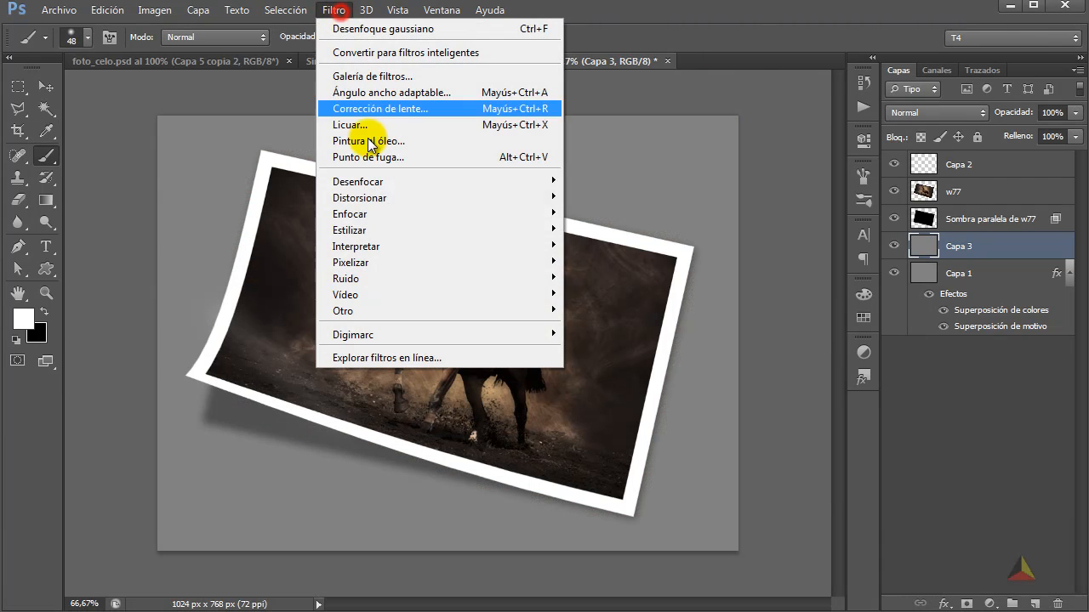
{"action": "mouse_move", "coordinate": [368, 246]}
{"action": "left_click", "coordinate": [598, 262]}
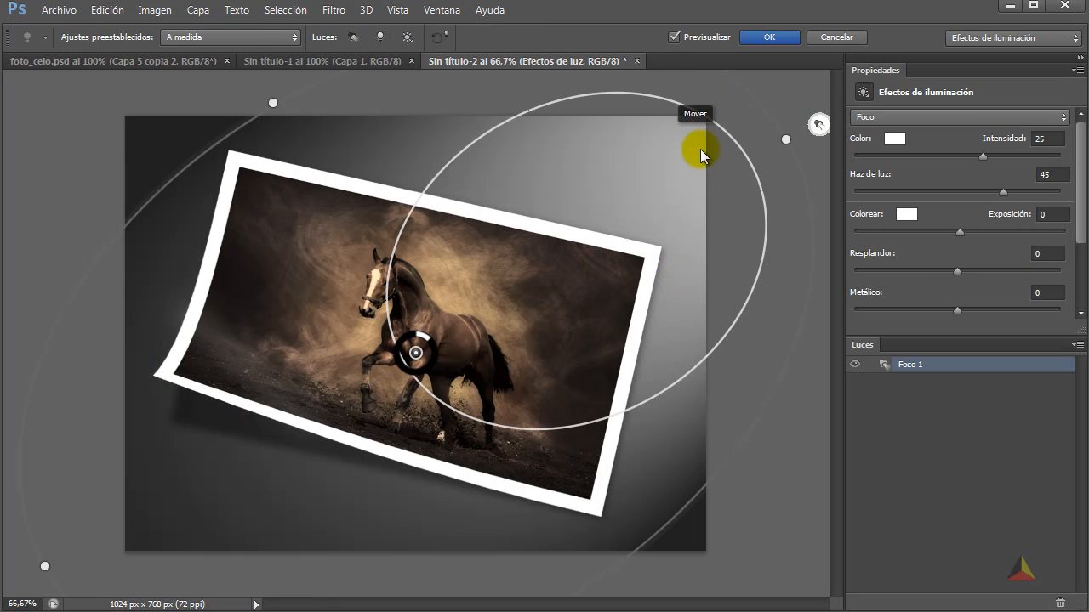
{"action": "left_click_drag", "start_coordinate": [784, 139], "coordinate": [776, 126]}
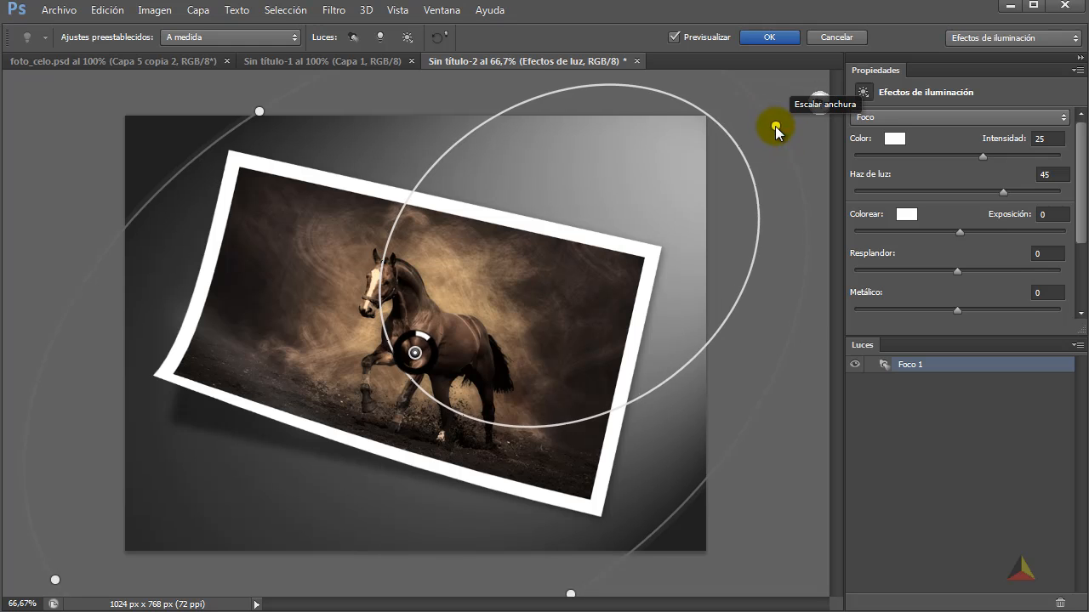
{"action": "left_click", "coordinate": [778, 38]}
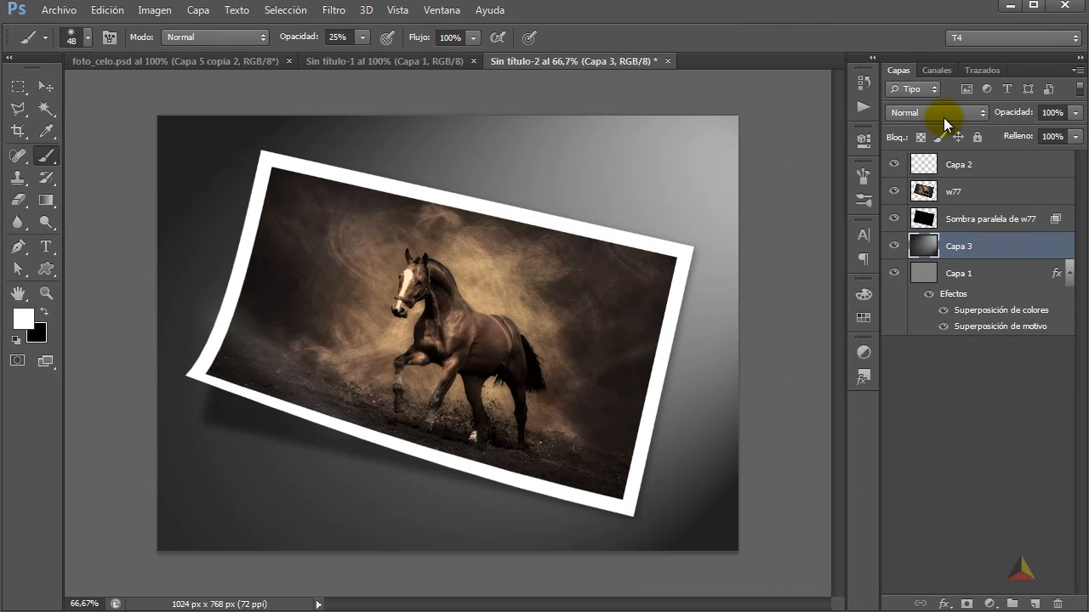
Set the blend mode of Capa 3 to Superponer (Overlay) so the lighting tints the textured background
{"action": "left_click", "coordinate": [944, 117]}
{"action": "left_click", "coordinate": [918, 339]}
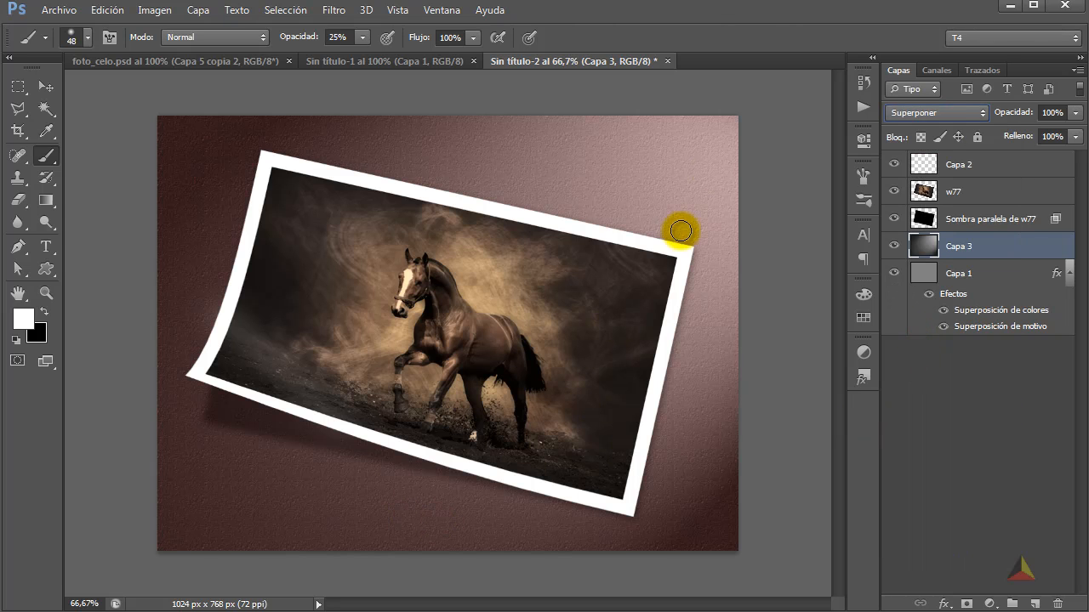
{"action": "left_click_drag", "start_coordinate": [728, 204], "coordinate": [655, 404]}
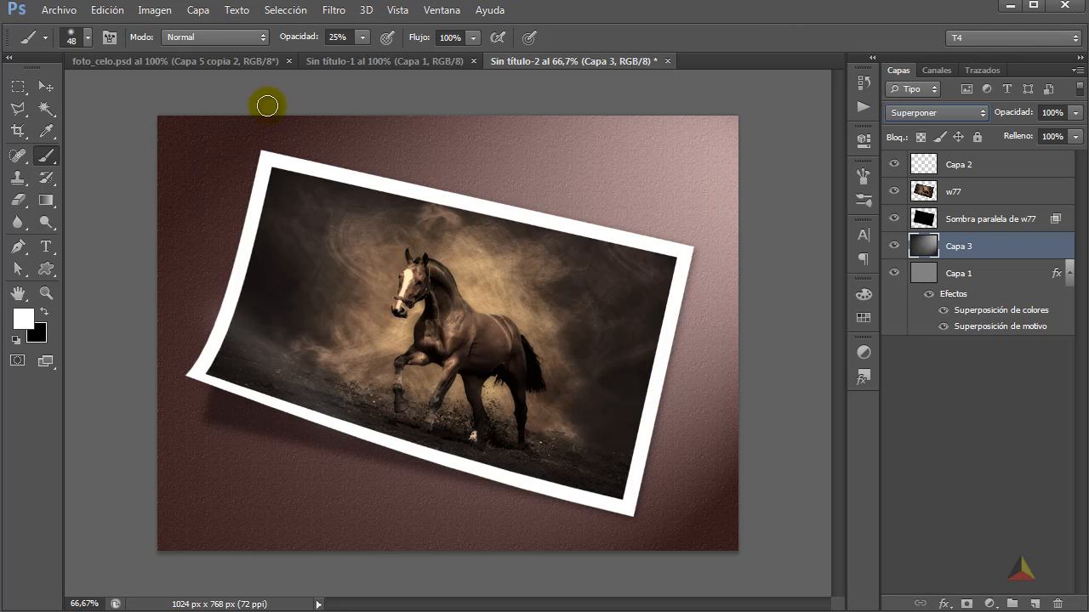
In the 800 x 300 px document, fill a rectangular selection slightly inside the canvas edges with 50% gray at 100% opacity, and deselect
{"action": "left_click", "coordinate": [416, 64]}
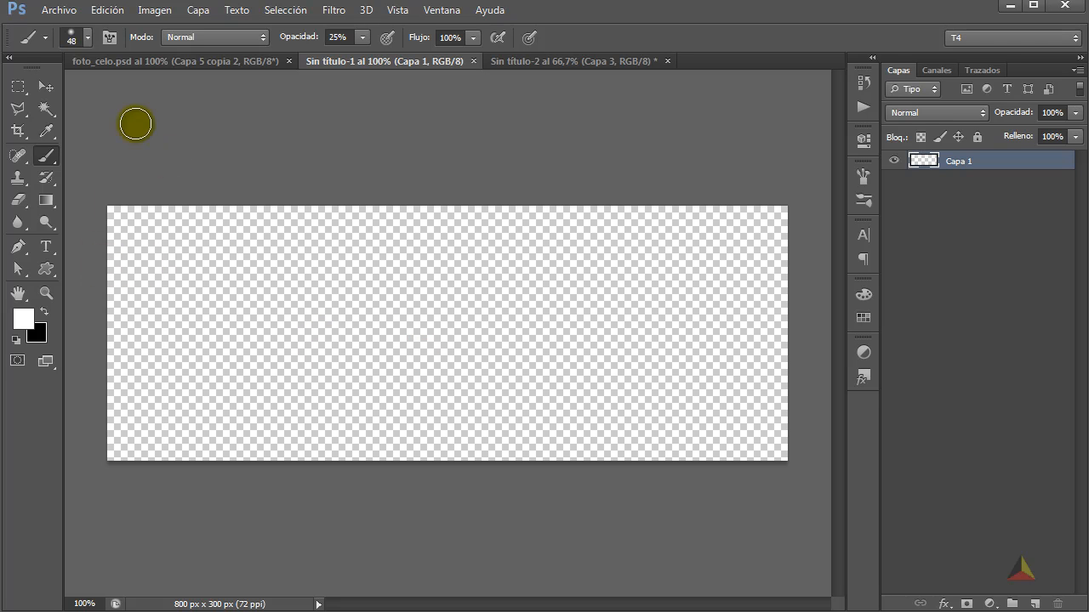
{"action": "left_click", "coordinate": [18, 87]}
{"action": "left_click_drag", "start_coordinate": [131, 222], "coordinate": [768, 438]}
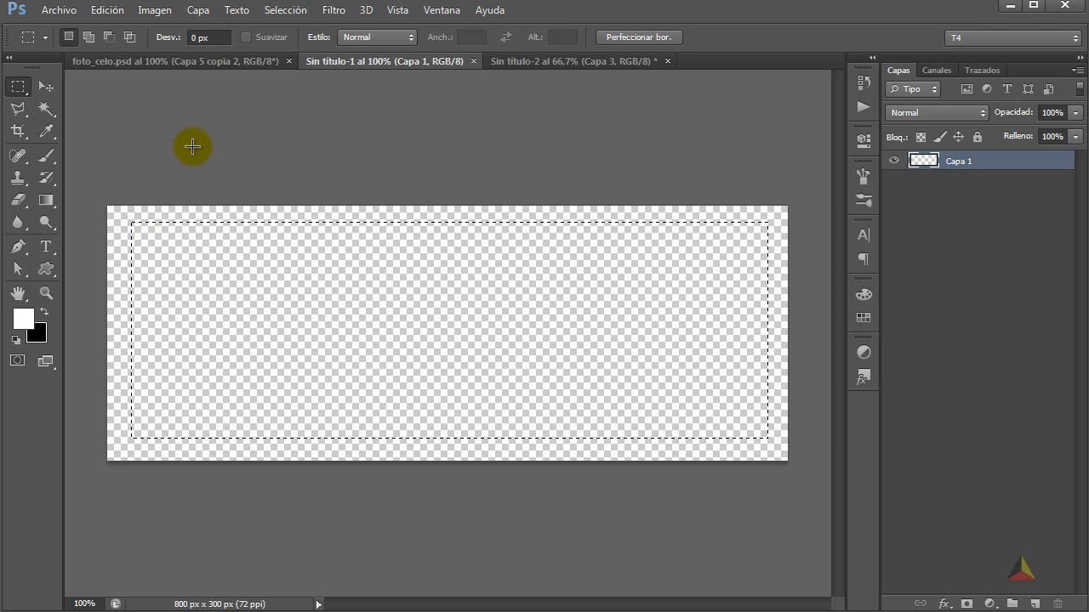
{"action": "key", "text": "shift+F5"}
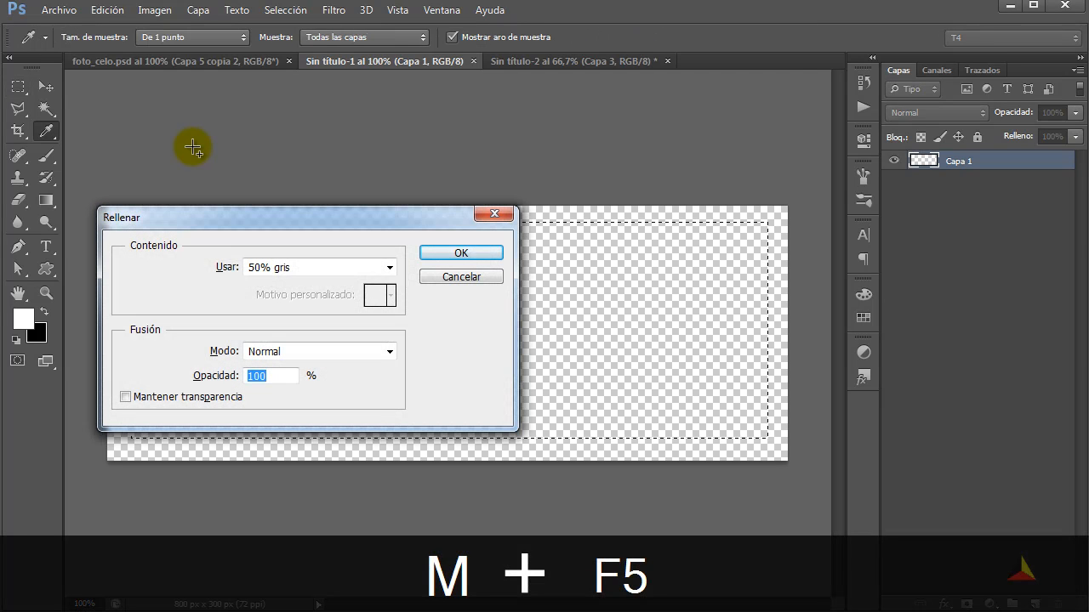
{"action": "left_click", "coordinate": [458, 252]}
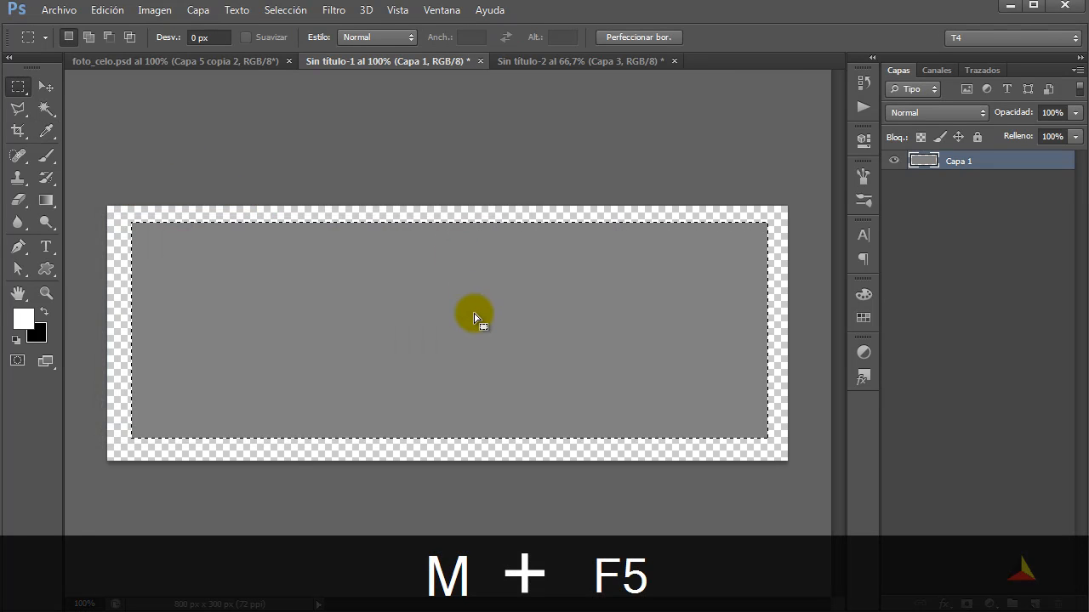
{"action": "key", "text": "ctrl+d"}
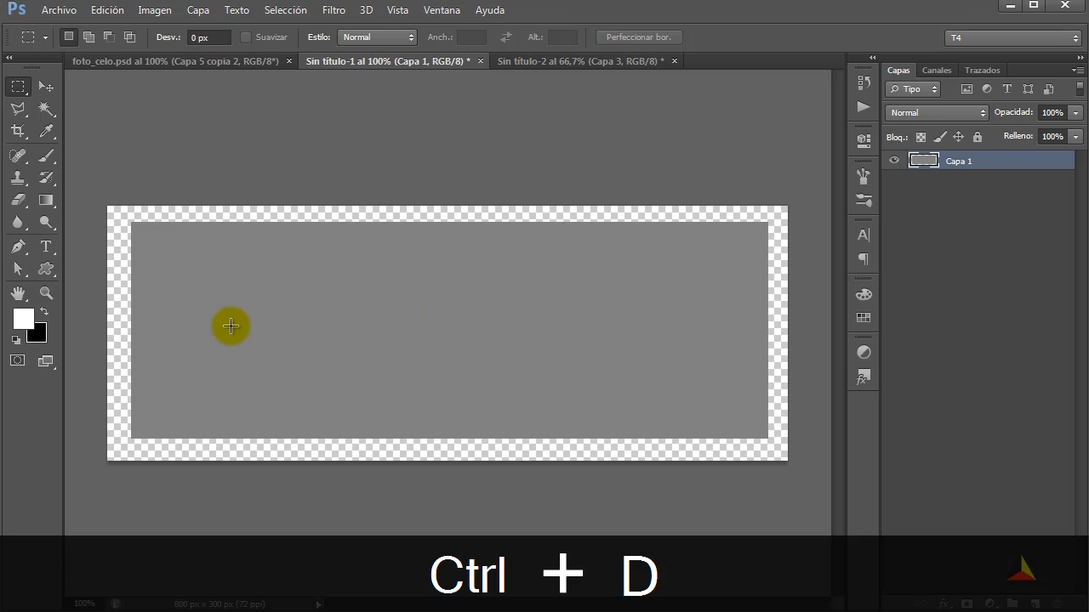
Prepare the Eraser with the 40 px square tip angled at 45° and set its spacing to 100%
{"action": "left_click", "coordinate": [17, 200]}
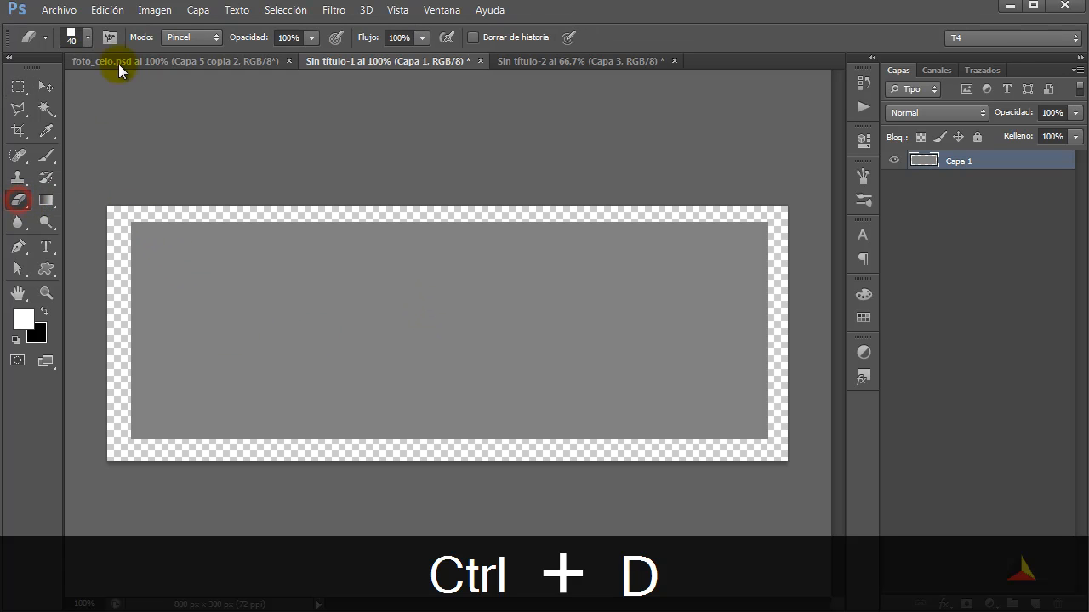
{"action": "left_click", "coordinate": [89, 40]}
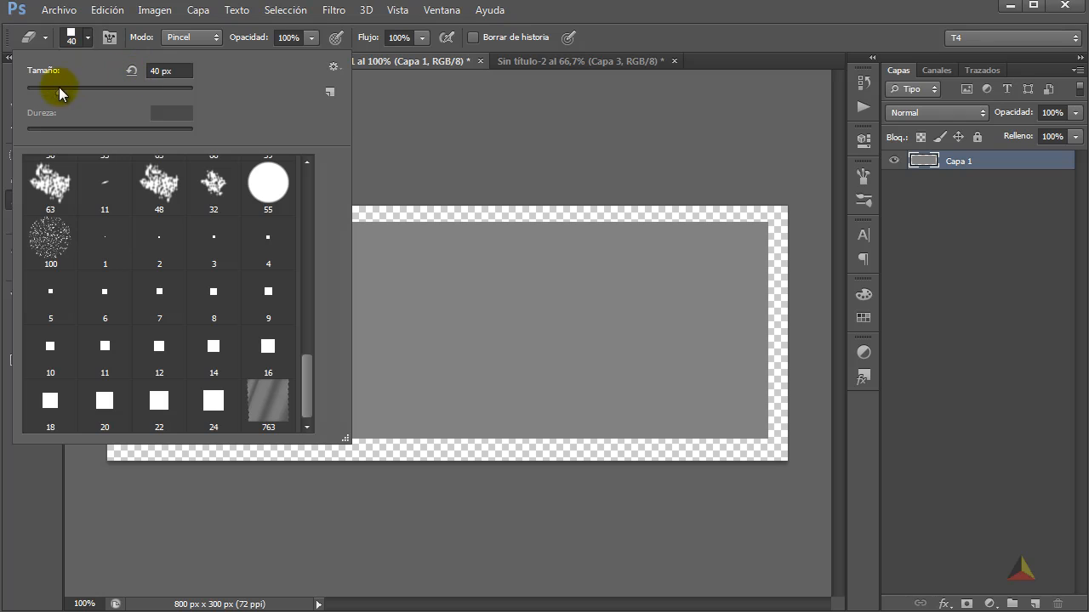
{"action": "left_click", "coordinate": [667, 23]}
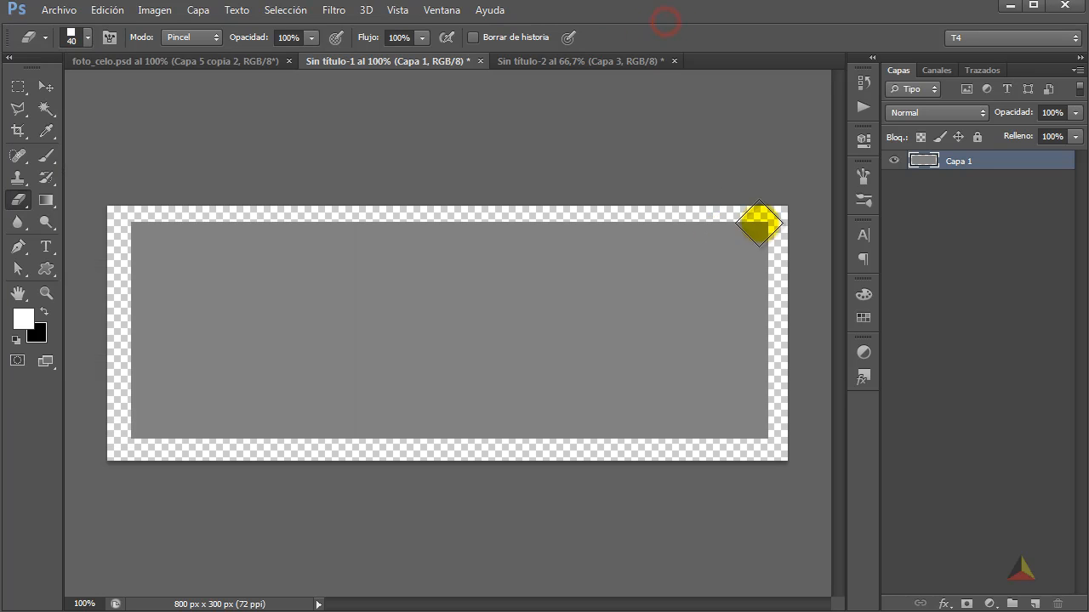
{"action": "left_click", "coordinate": [862, 177]}
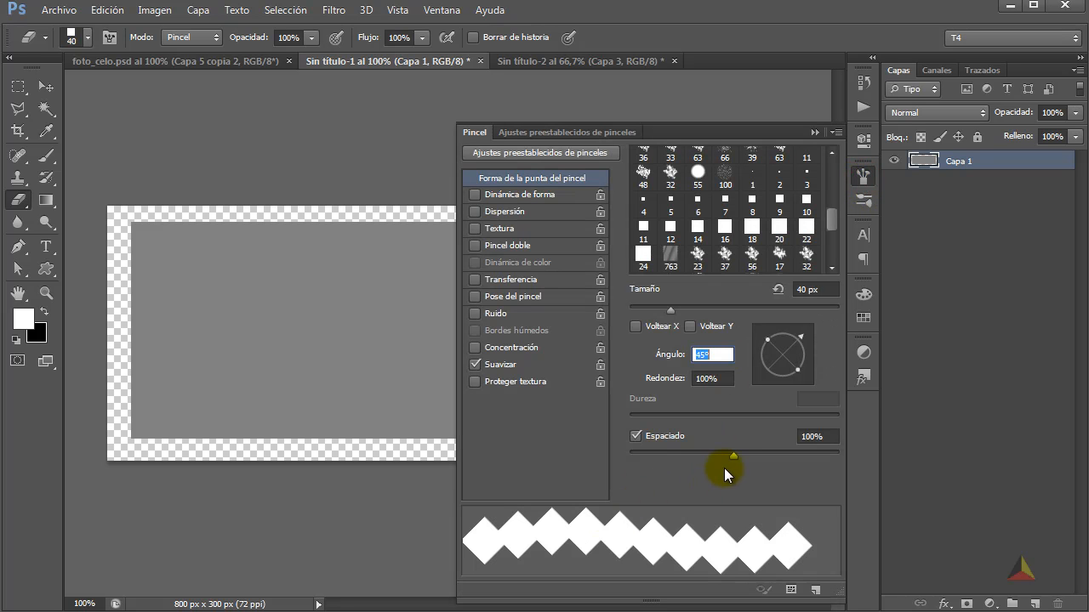
{"action": "mouse_move", "coordinate": [737, 455]}
{"action": "left_mouse_down"}
{"action": "mouse_move", "coordinate": [669, 454]}
{"action": "mouse_move", "coordinate": [706, 459]}
{"action": "left_mouse_up"}
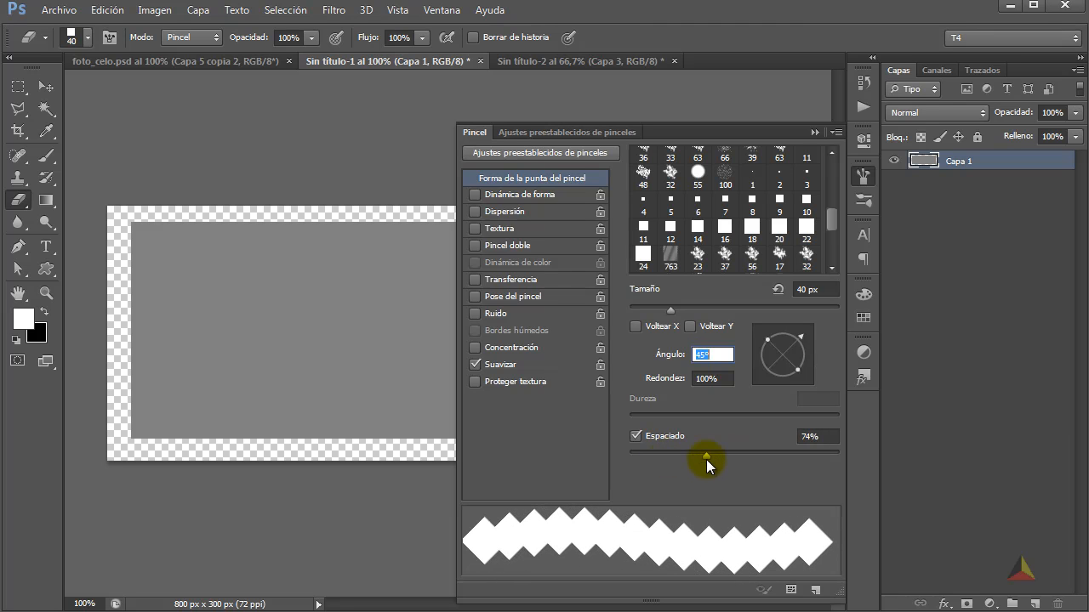
{"action": "left_click", "coordinate": [818, 437]}
{"action": "type", "text": "100"}
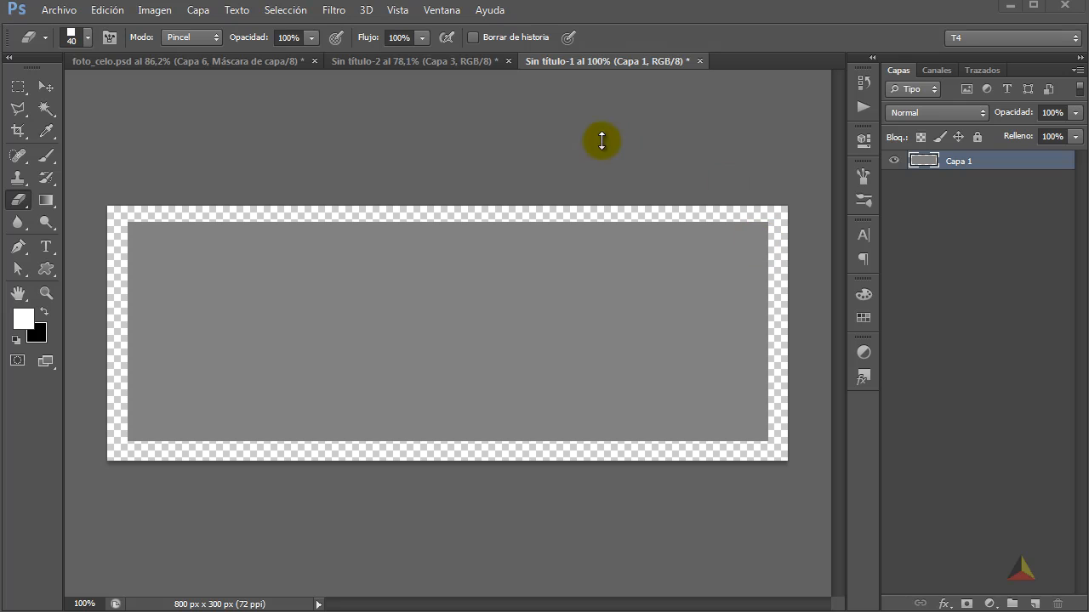
Erase along the right and left ends of the gray rectangle to cut zigzag tape edges
{"action": "left_click", "coordinate": [601, 142]}
{"action": "mouse_move", "coordinate": [769, 220]}
{"action": "left_mouse_down"}
{"action": "mouse_move", "coordinate": [760, 311]}
{"action": "mouse_move", "coordinate": [779, 397]}
{"action": "mouse_move", "coordinate": [768, 452]}
{"action": "left_mouse_up"}
{"action": "mouse_move", "coordinate": [111, 209]}
{"action": "left_mouse_down"}
{"action": "mouse_move", "coordinate": [127, 437]}
{"action": "mouse_move", "coordinate": [112, 425]}
{"action": "left_mouse_up"}
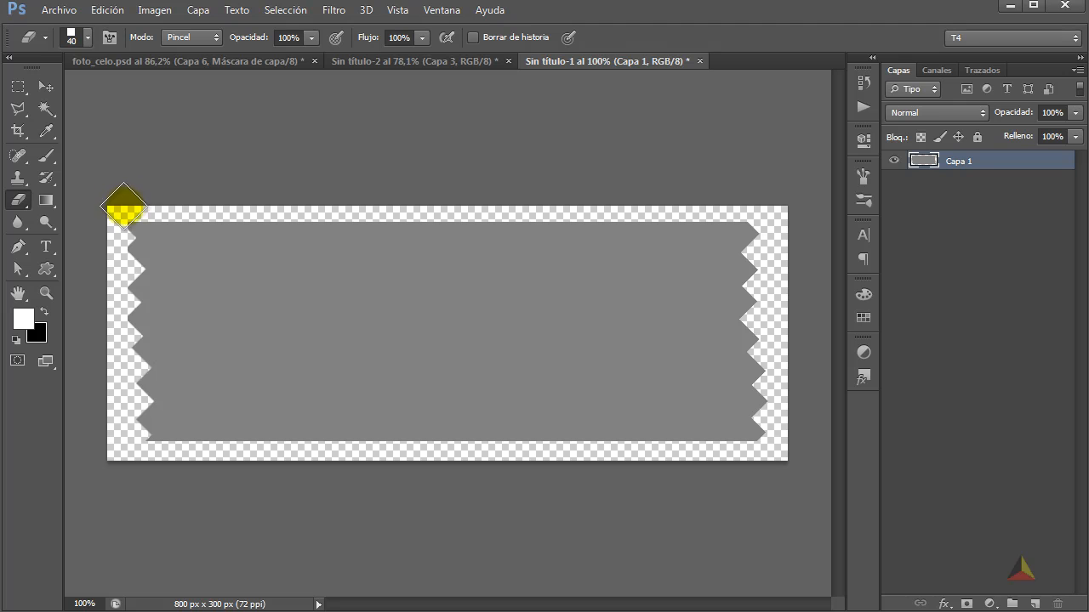
Add a new layer above Capa 1 and load the outline of Capa 1's tape shape as a selection, keeping the new layer active
{"action": "left_click", "coordinate": [993, 166]}
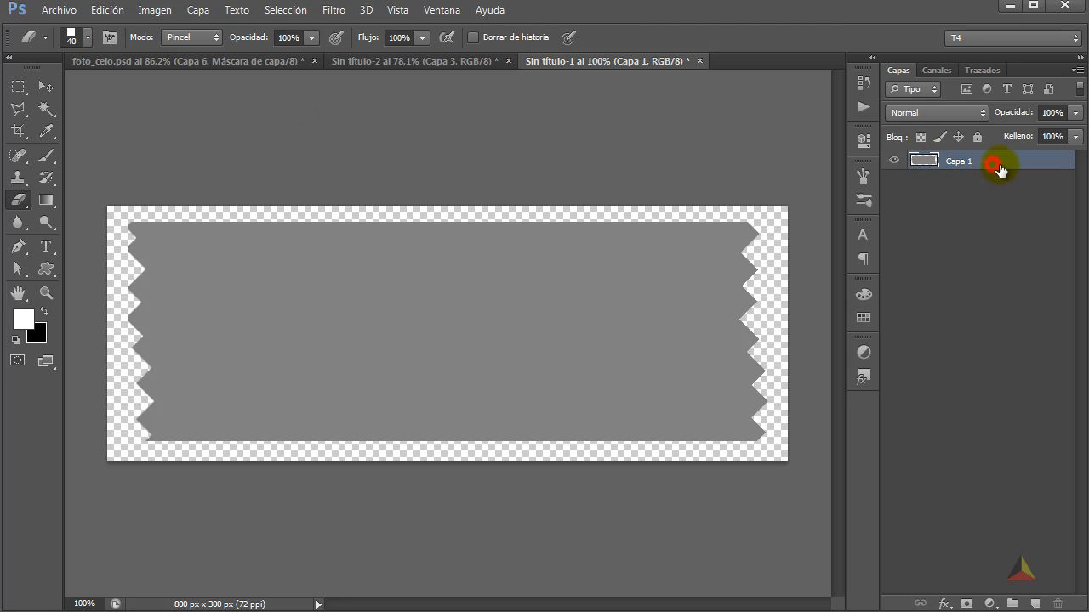
{"action": "left_click", "coordinate": [1035, 603]}
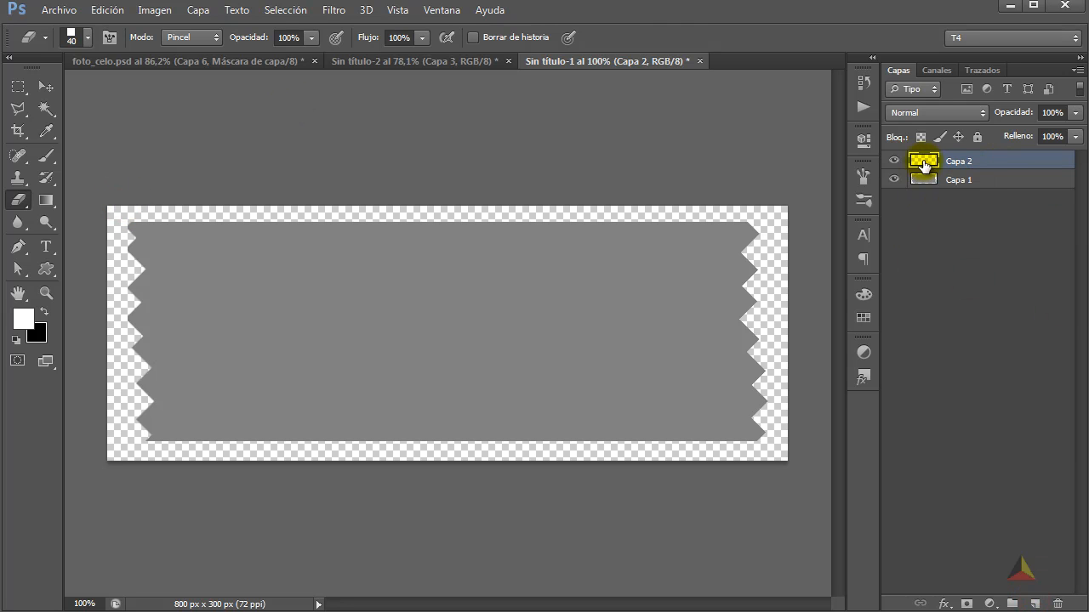
{"action": "left_click", "coordinate": [927, 180], "text": "ctrl"}
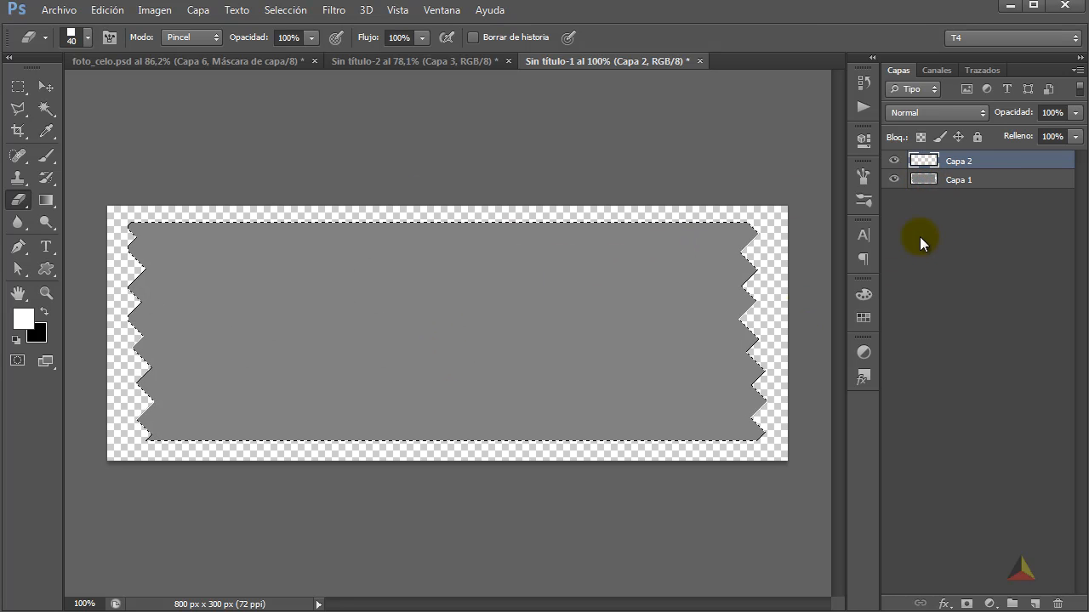
{"action": "left_click", "coordinate": [981, 159]}
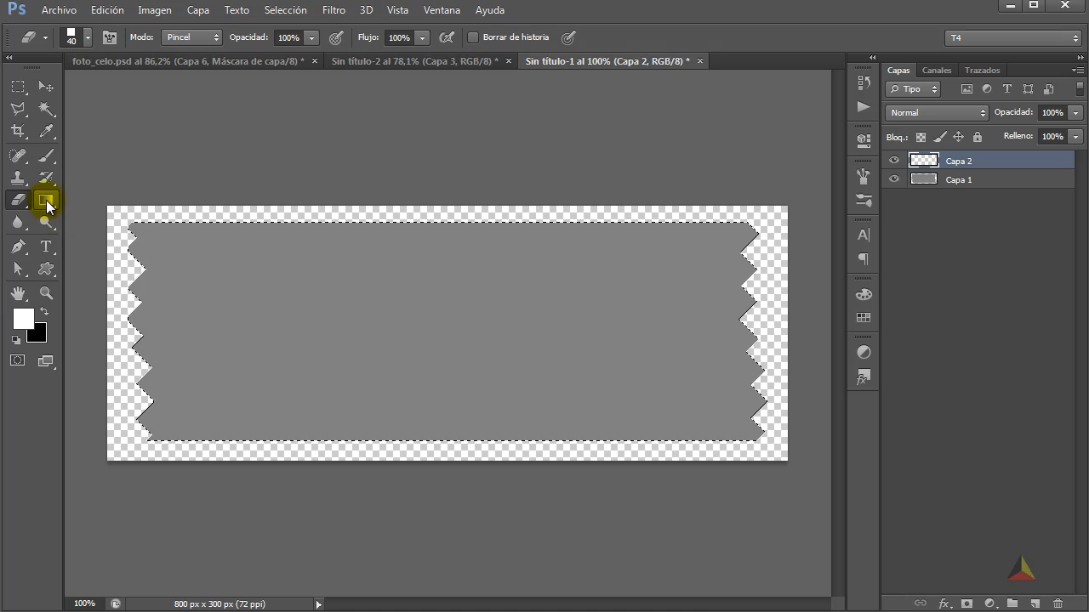
Make black the foreground color and add four black color stops to the foreground-to-background gradient, at about 16%, 34%, 56% and 80%
{"action": "left_click", "coordinate": [45, 313]}
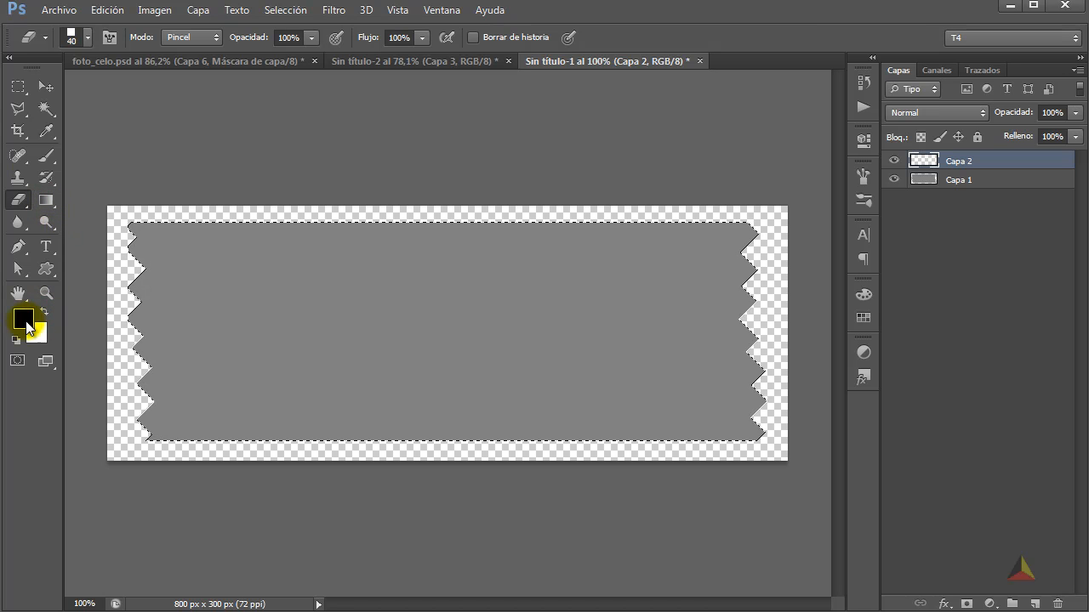
{"action": "left_click", "coordinate": [46, 201]}
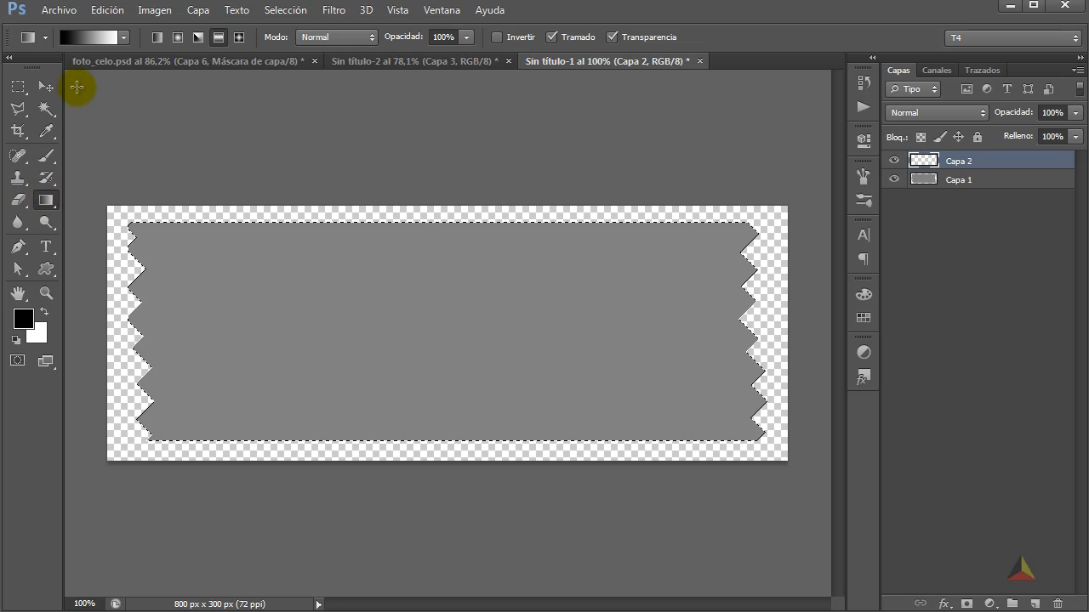
{"action": "left_click", "coordinate": [89, 37]}
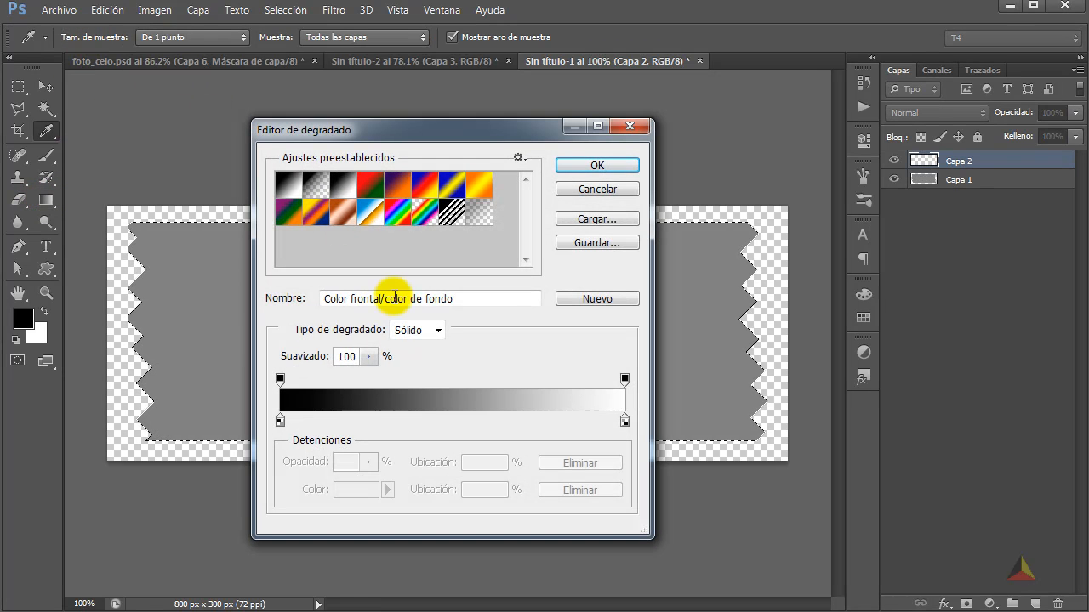
{"action": "left_click", "coordinate": [334, 420]}
{"action": "left_click", "coordinate": [395, 420]}
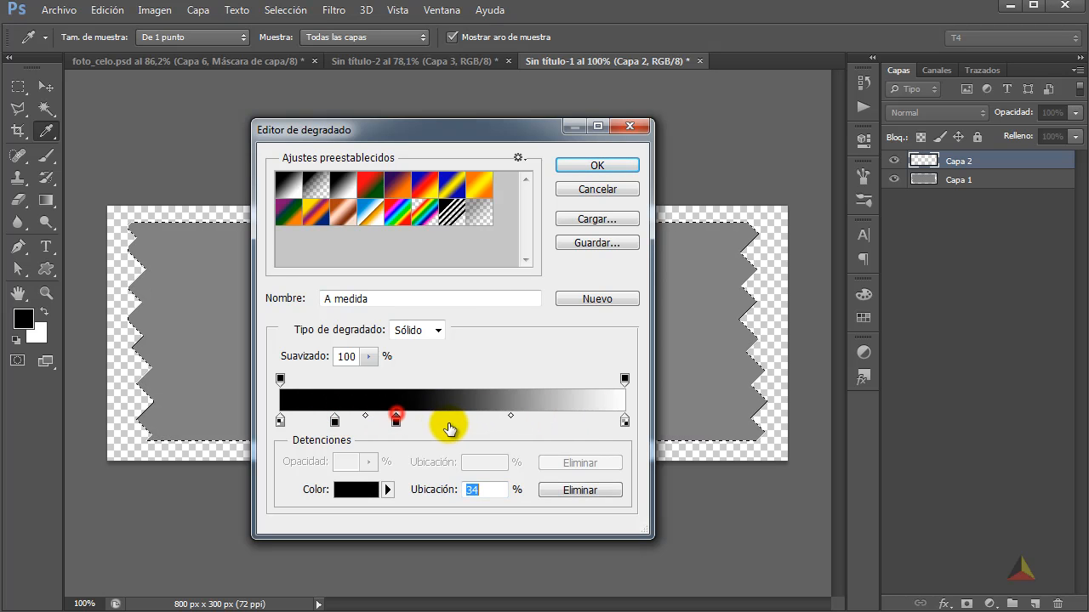
{"action": "left_click", "coordinate": [472, 420]}
{"action": "left_click", "coordinate": [560, 420]}
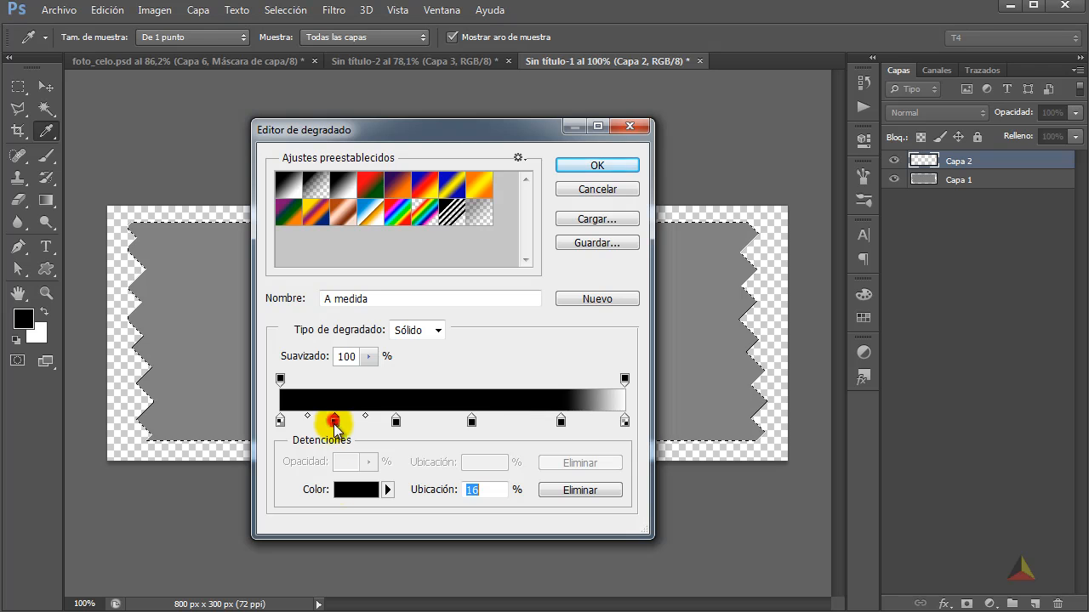
Recolor the gradient stops at 16% and 56% to white (ffffff) and accept the alternating black-and-white gradient
{"action": "left_click", "coordinate": [350, 490]}
{"action": "left_click", "coordinate": [346, 249]}
{"action": "left_click", "coordinate": [719, 238]}
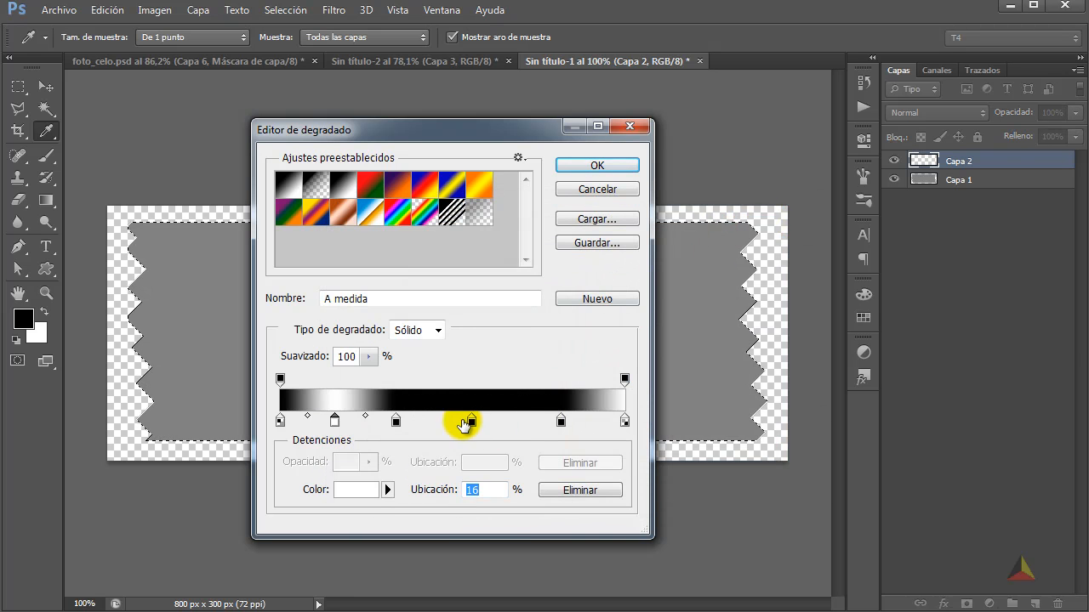
{"action": "left_click", "coordinate": [469, 422]}
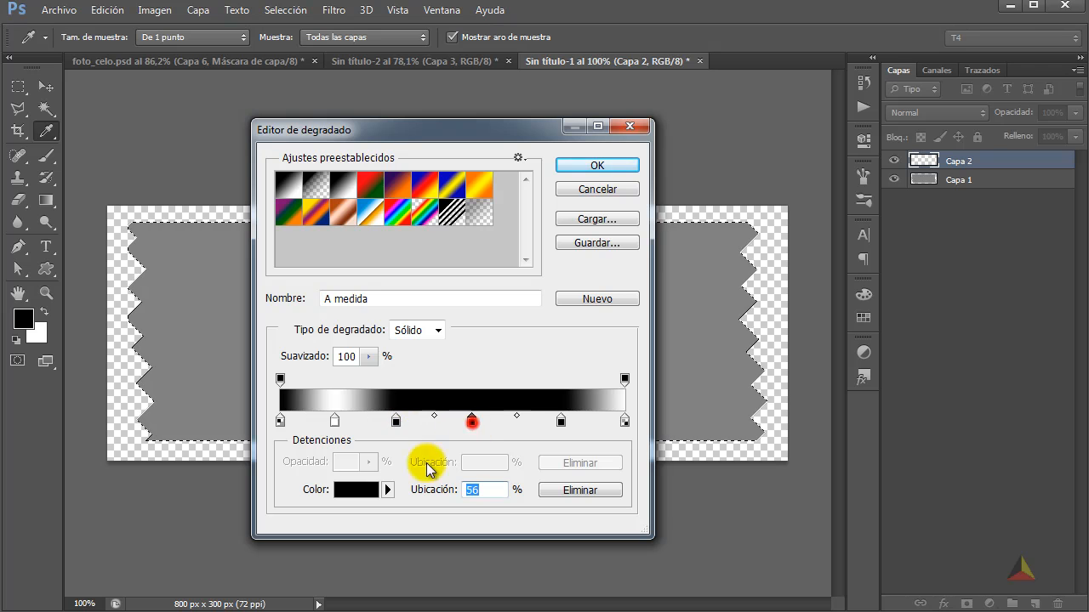
{"action": "left_click", "coordinate": [363, 489]}
{"action": "left_click", "coordinate": [350, 253]}
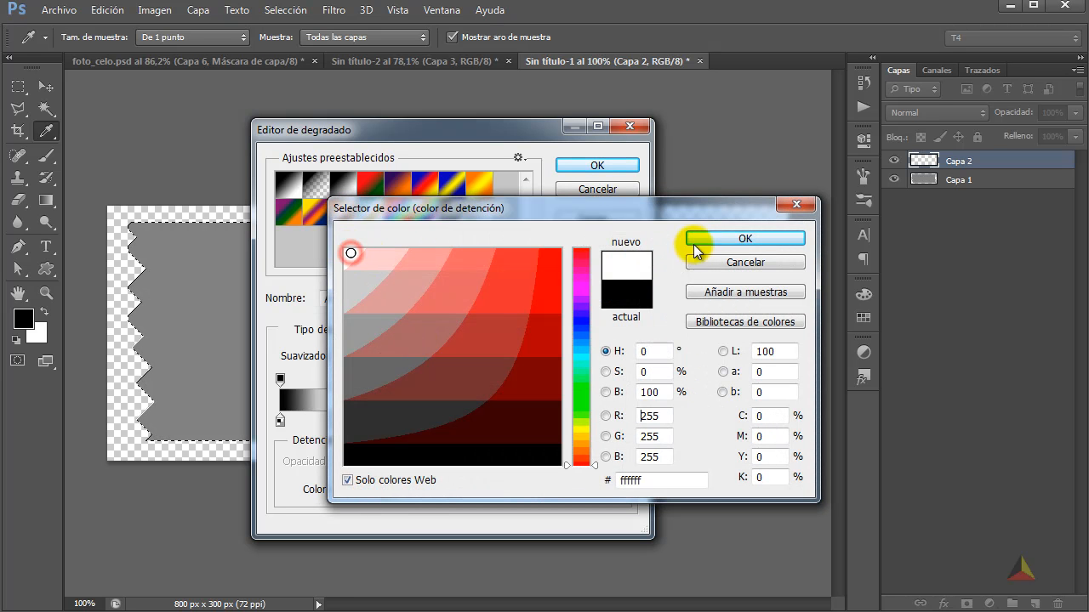
{"action": "left_click", "coordinate": [691, 238]}
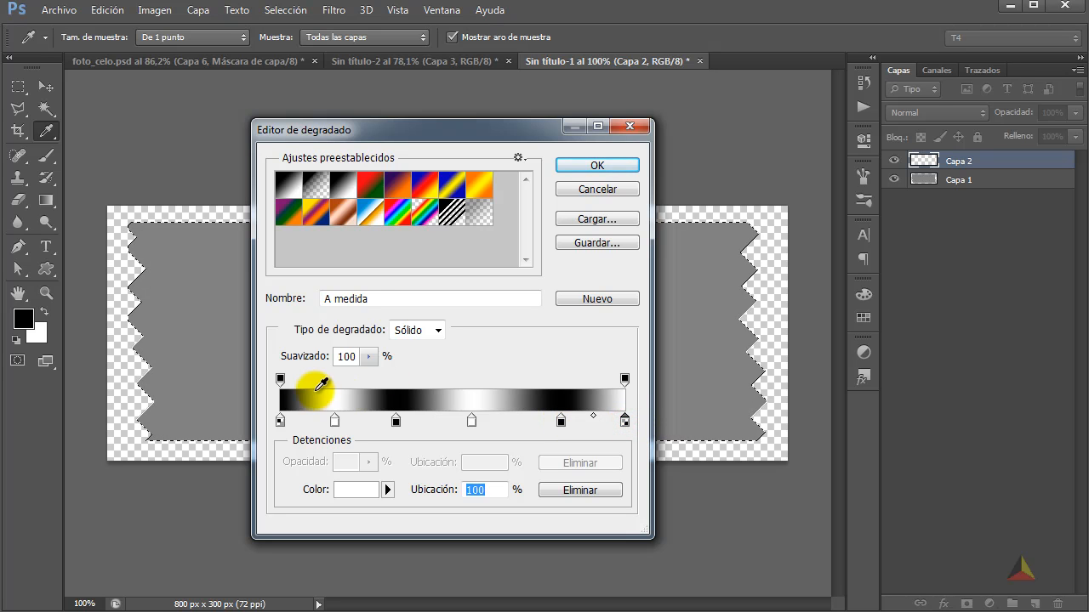
{"action": "left_click", "coordinate": [597, 165]}
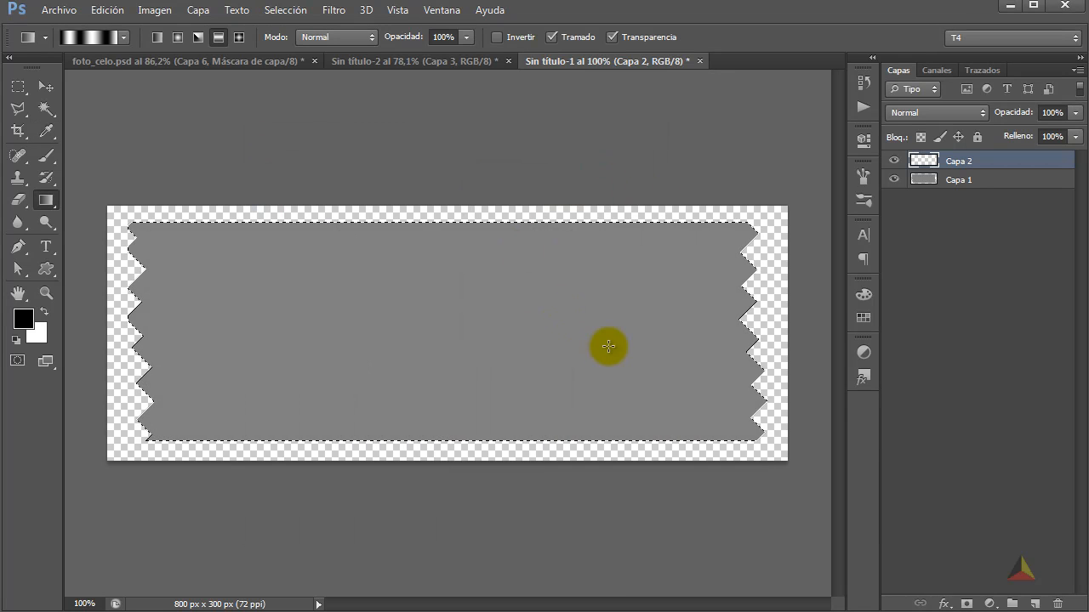
Fill the tape selection on Capa 2 with the striped linear gradient diagonally from upper left to lower right, and deselect
{"action": "left_click", "coordinate": [158, 37]}
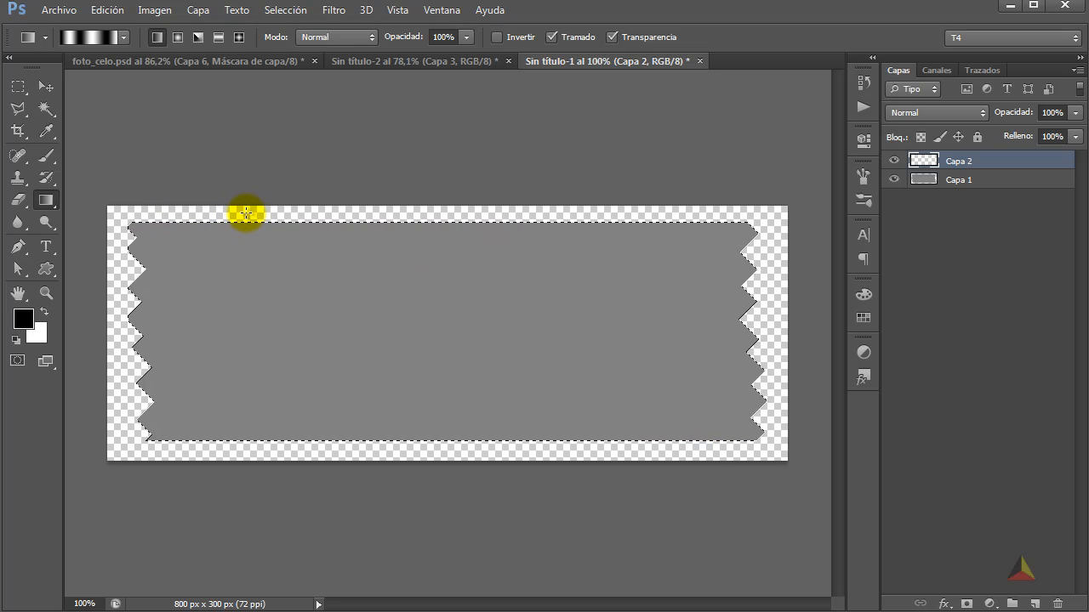
{"action": "left_click_drag", "start_coordinate": [246, 212], "coordinate": [691, 449]}
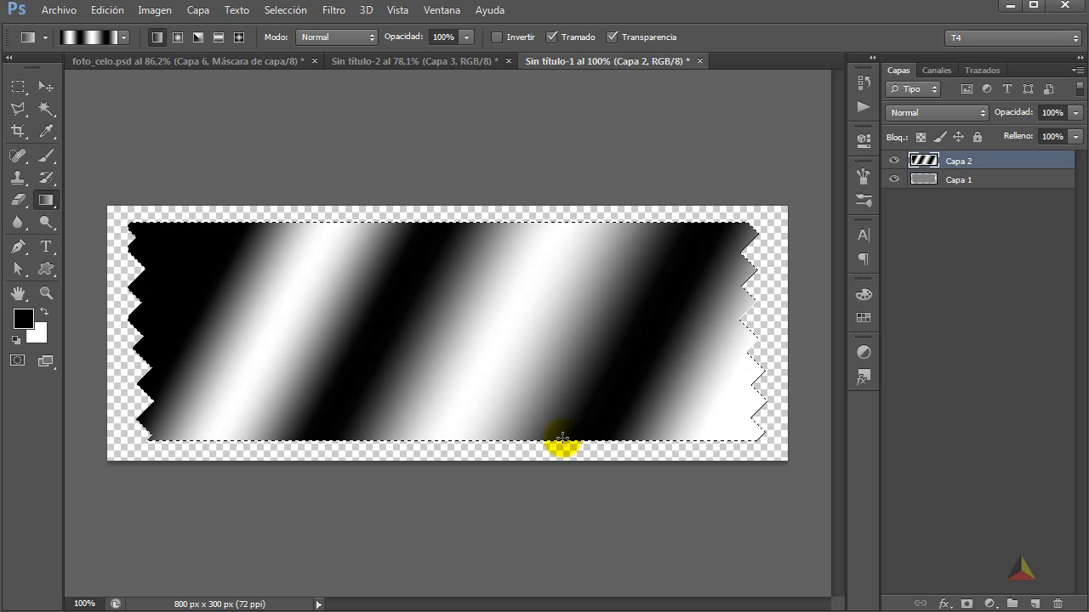
{"action": "key", "text": "ctrl+d"}
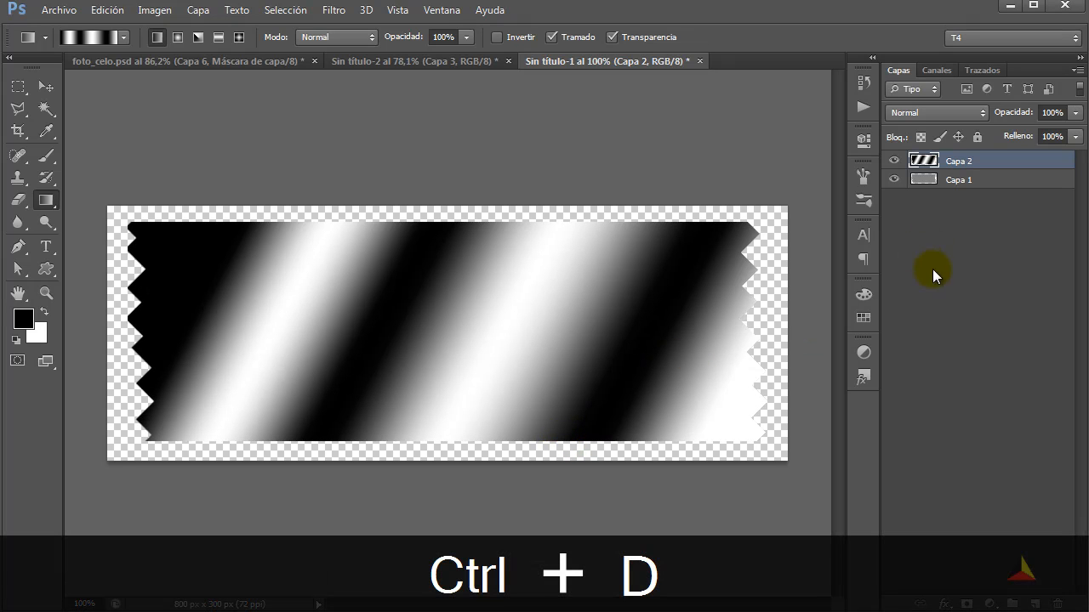
Add a Curves adjustment layer above Capa 2, raising the black point by about a third and pulling the midtones slightly down
{"action": "left_click", "coordinate": [989, 603]}
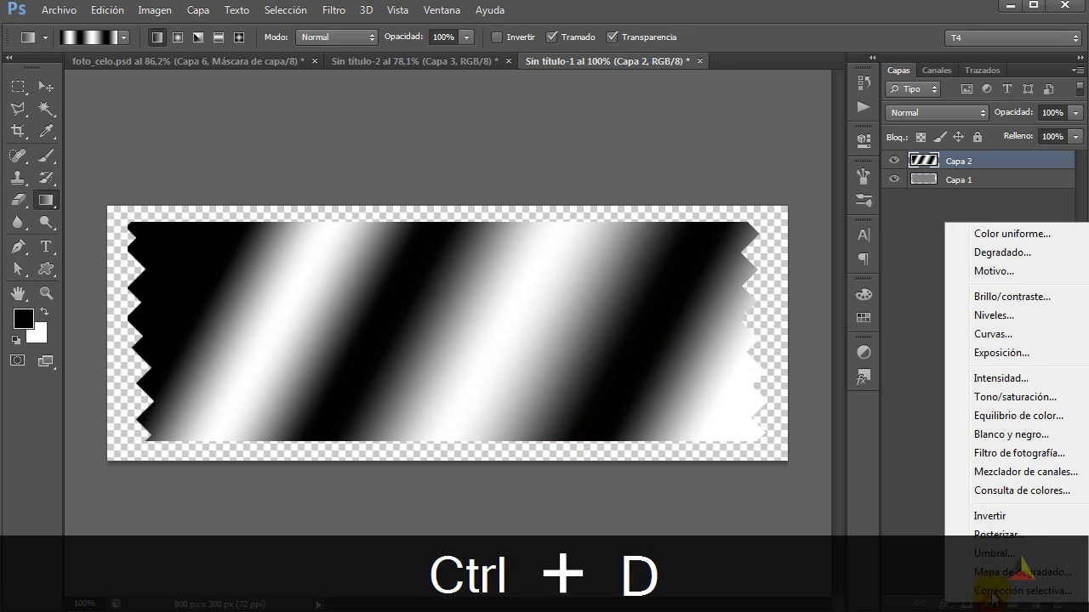
{"action": "left_click", "coordinate": [993, 336]}
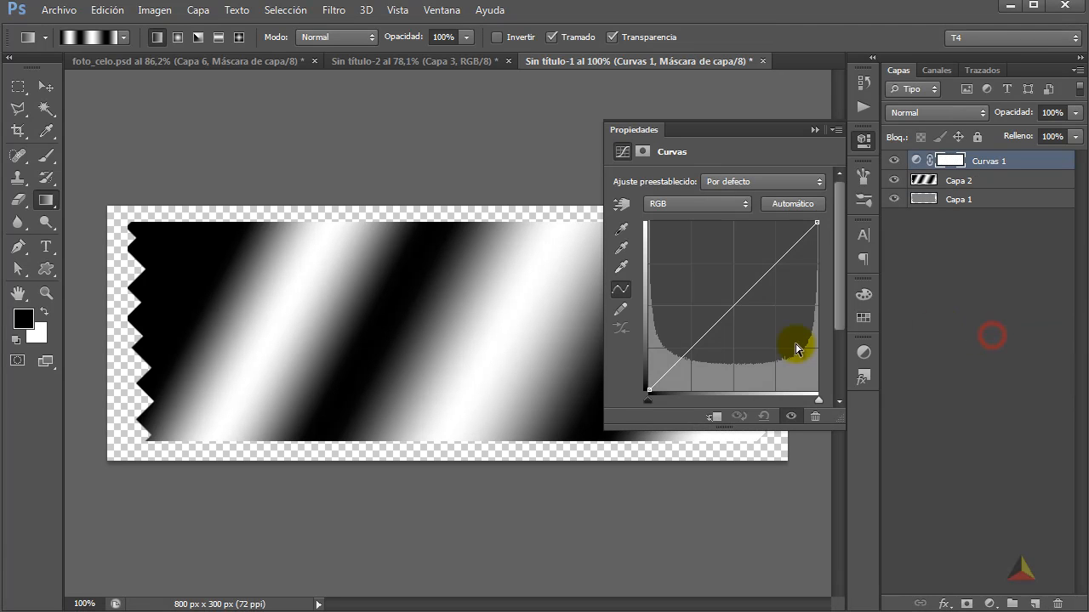
{"action": "left_click_drag", "start_coordinate": [651, 389], "coordinate": [627, 351]}
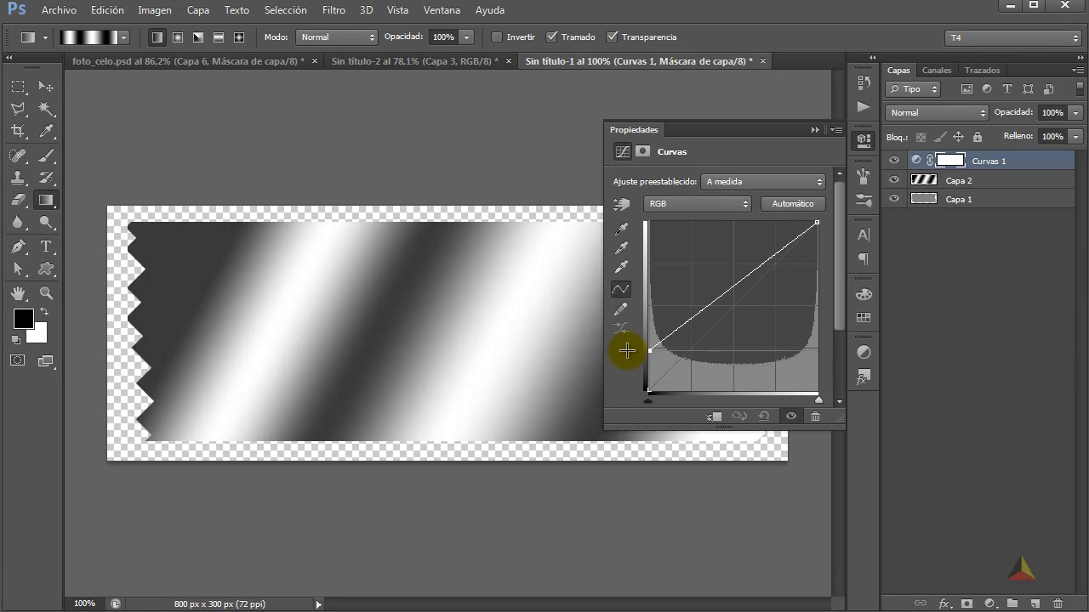
{"action": "left_click_drag", "start_coordinate": [713, 304], "coordinate": [723, 312]}
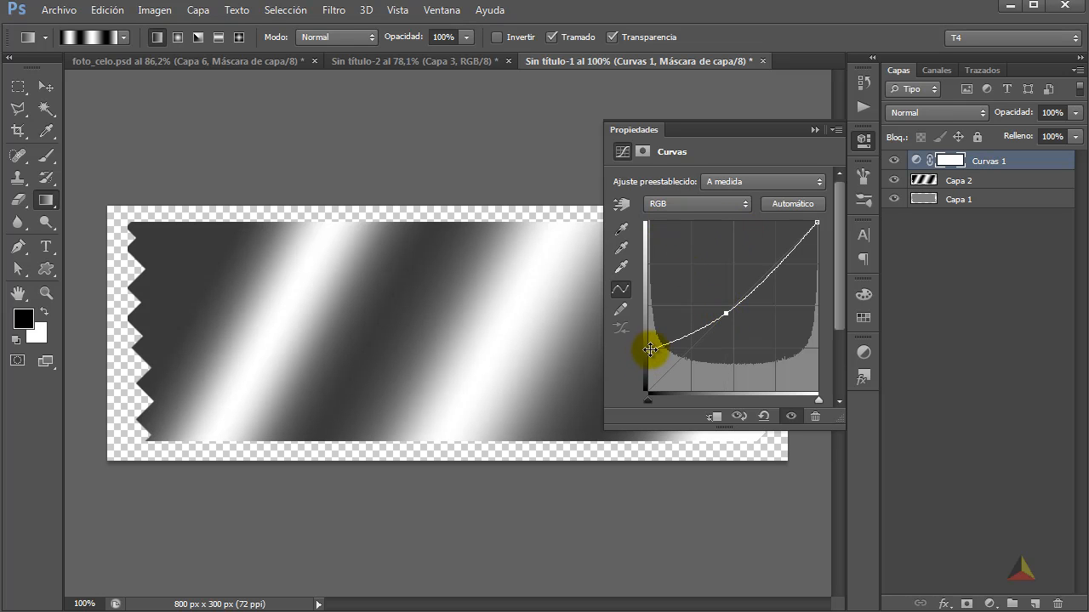
{"action": "left_click_drag", "start_coordinate": [649, 349], "coordinate": [645, 341]}
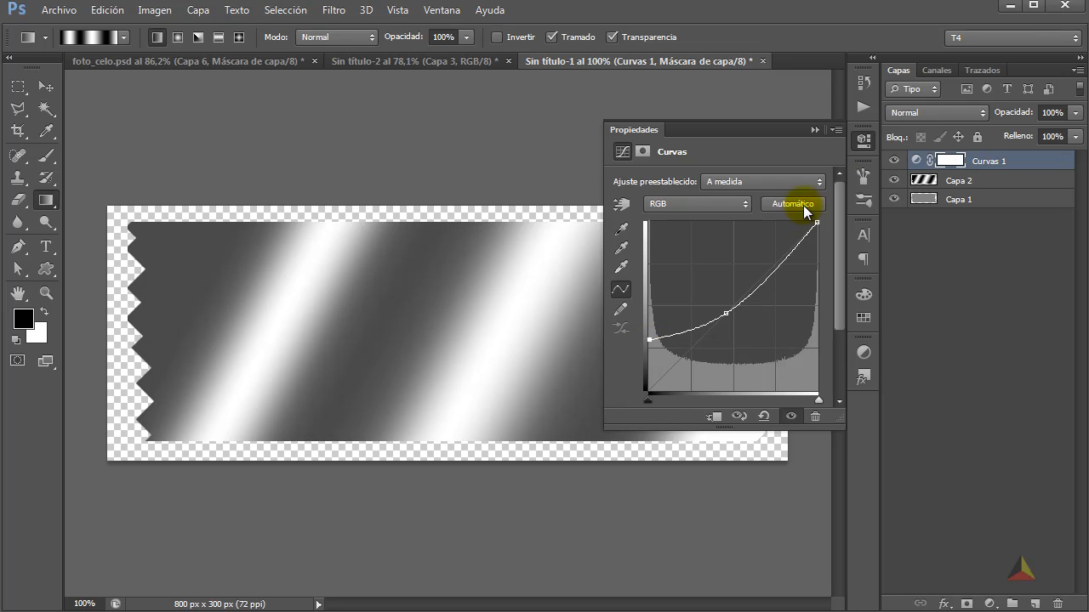
{"action": "left_click", "coordinate": [863, 139]}
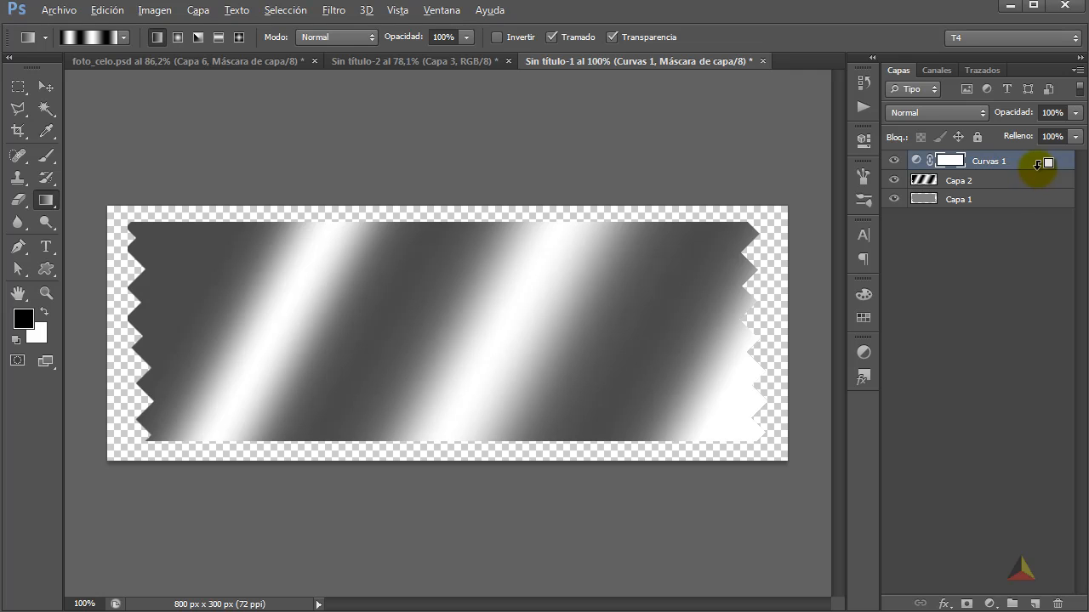
Clip the Curves adjustment to Capa 2, and clip Capa 2 to the tape shape on Capa 1
{"action": "left_click", "coordinate": [1039, 162], "text": "alt"}
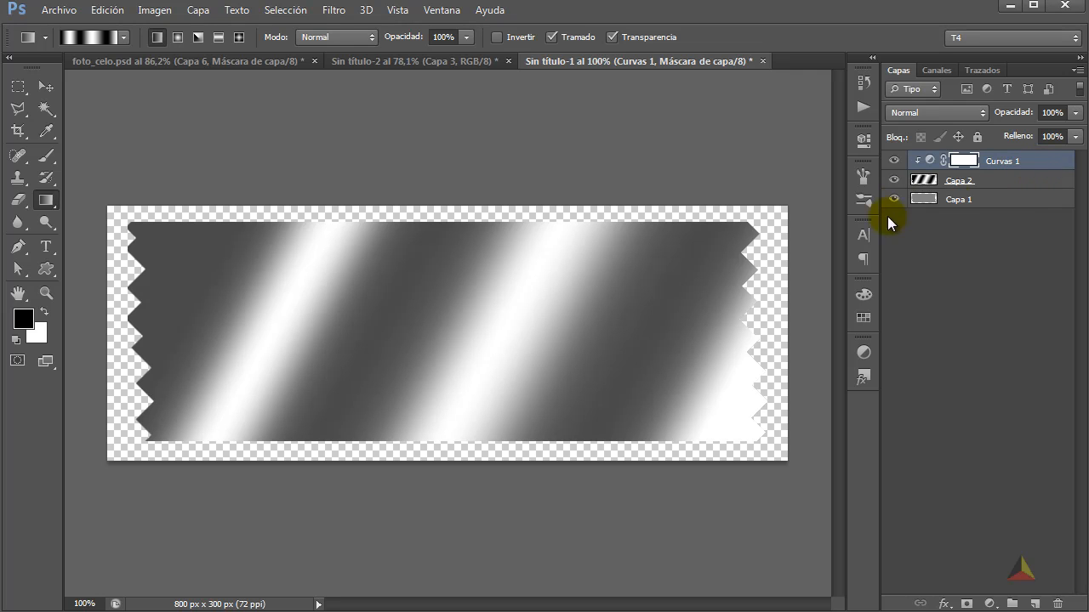
{"action": "left_click", "coordinate": [1031, 180]}
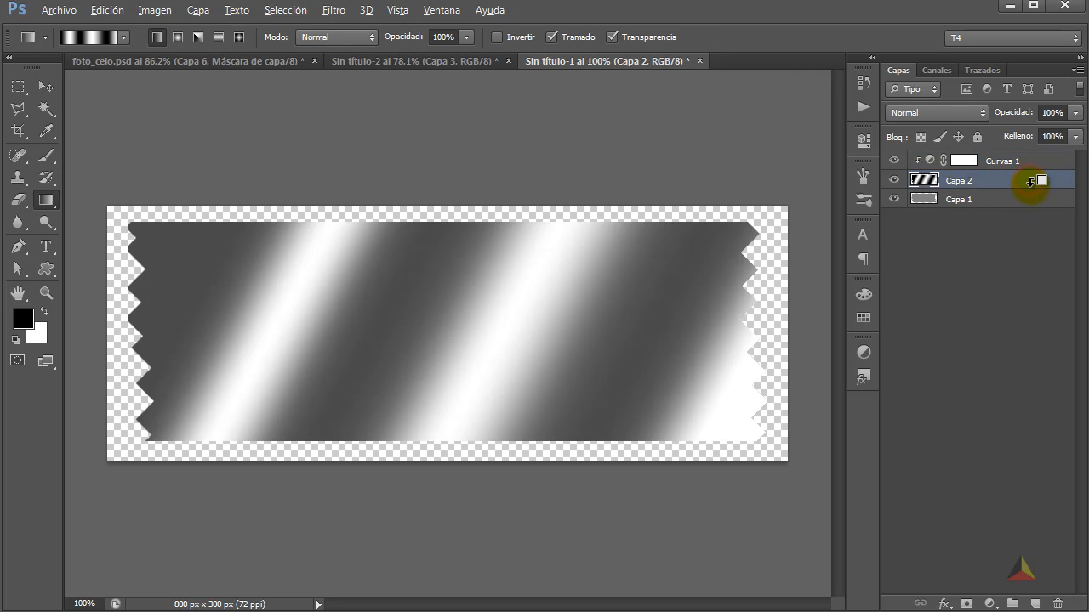
{"action": "left_click", "coordinate": [1031, 185], "text": "alt"}
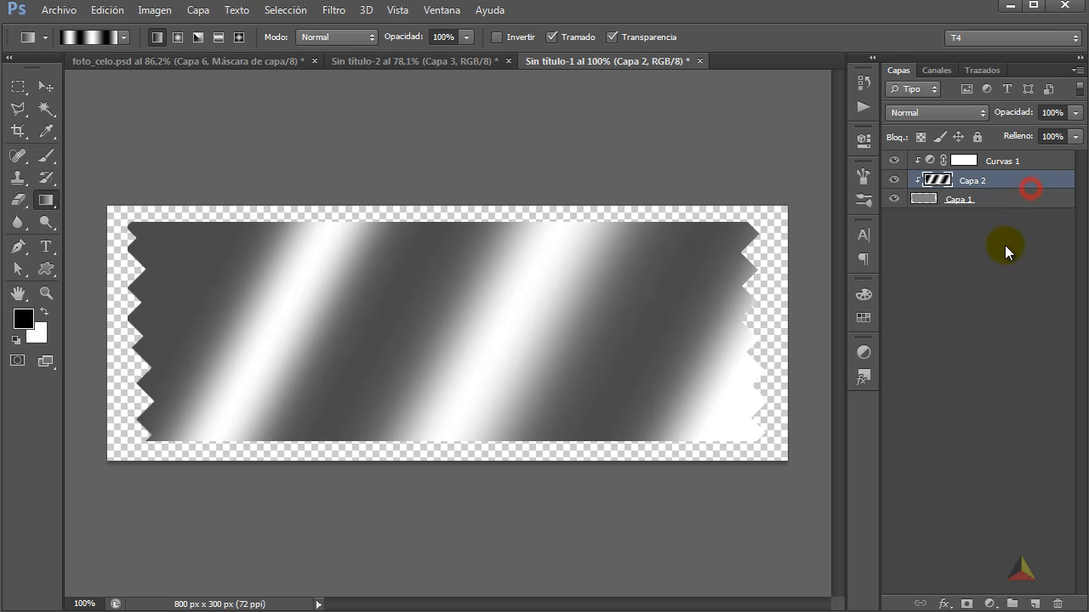
Set the opacity of the Curvas 1 adjustment to 75% and of Capa 2 to 50%
{"action": "left_click", "coordinate": [1008, 160]}
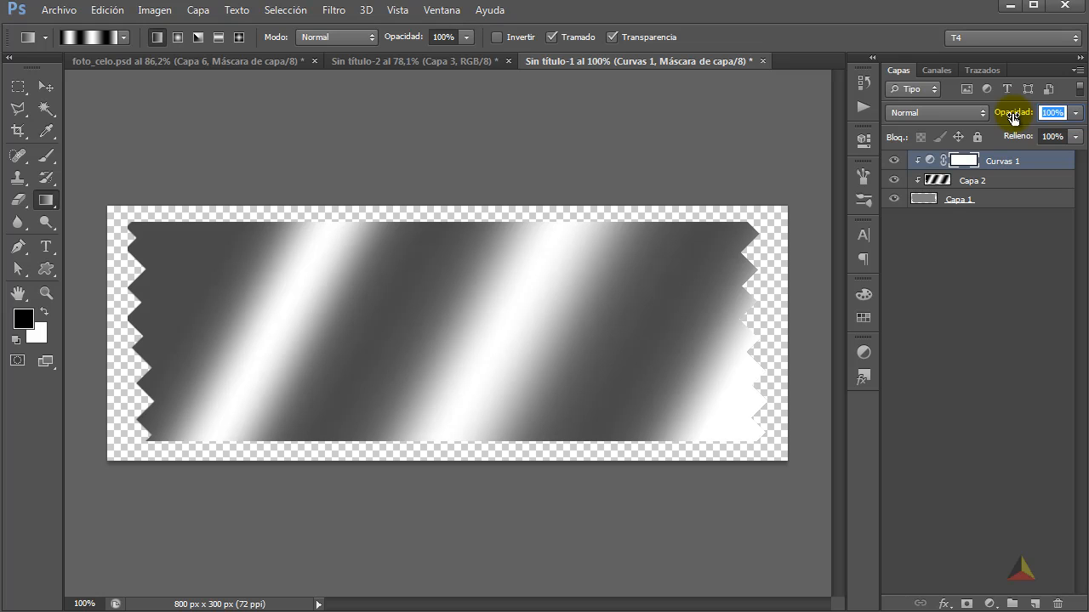
{"action": "type", "text": "75"}
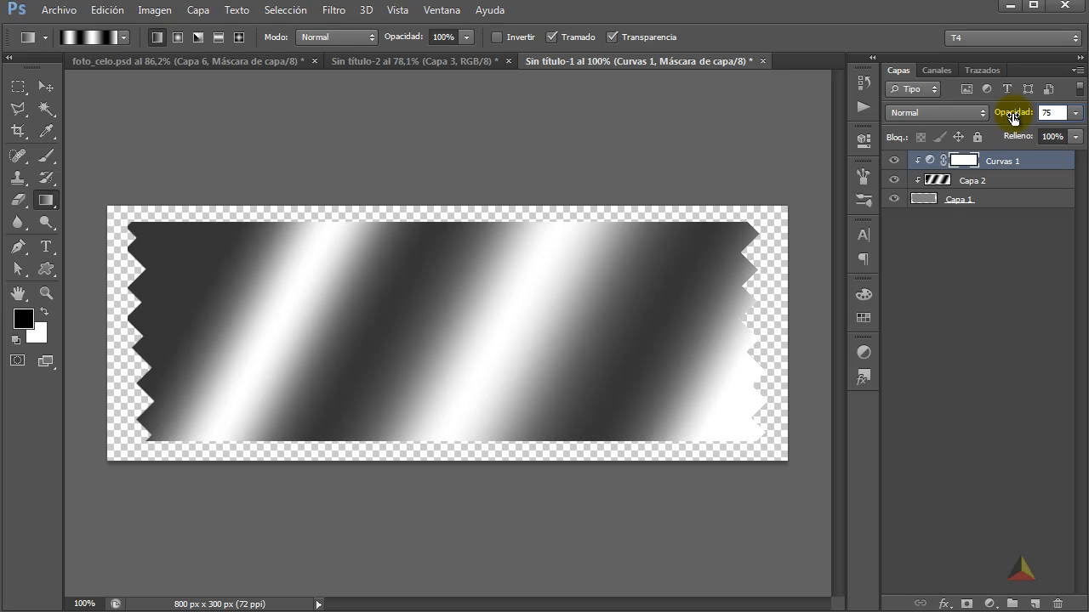
{"action": "left_click", "coordinate": [902, 180]}
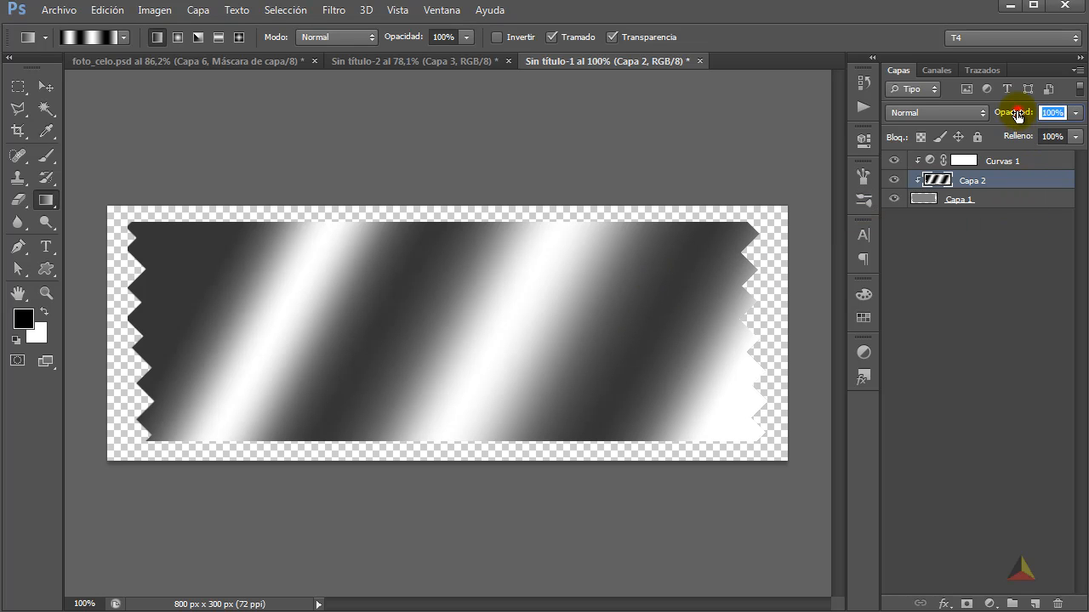
{"action": "type", "text": "50"}
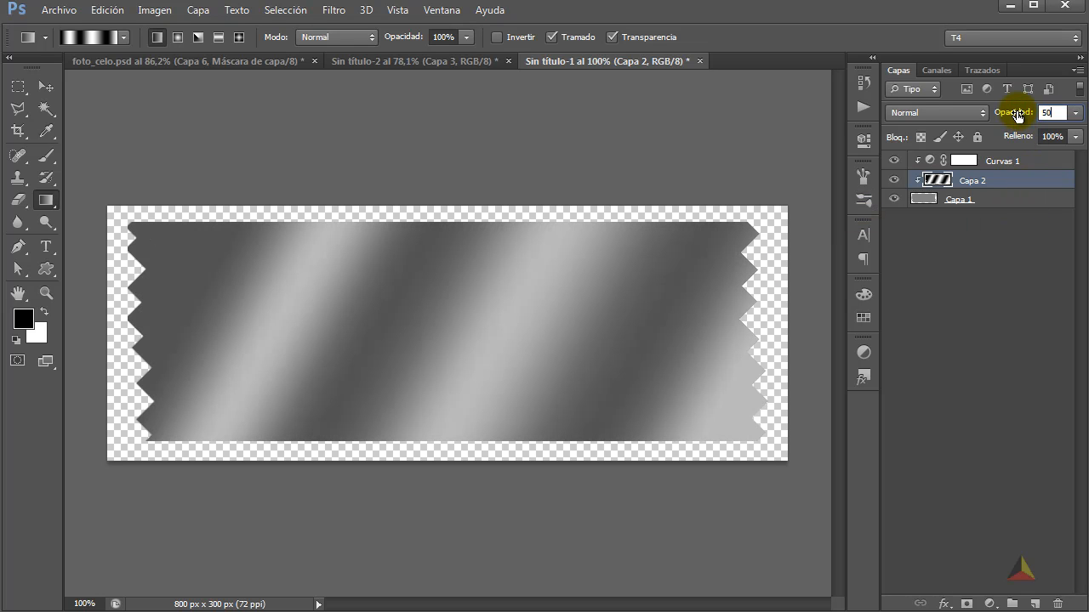
Give Capa 1 a drop shadow with 1 px distance, 1 px size and 50% opacity
{"action": "left_click", "coordinate": [995, 198]}
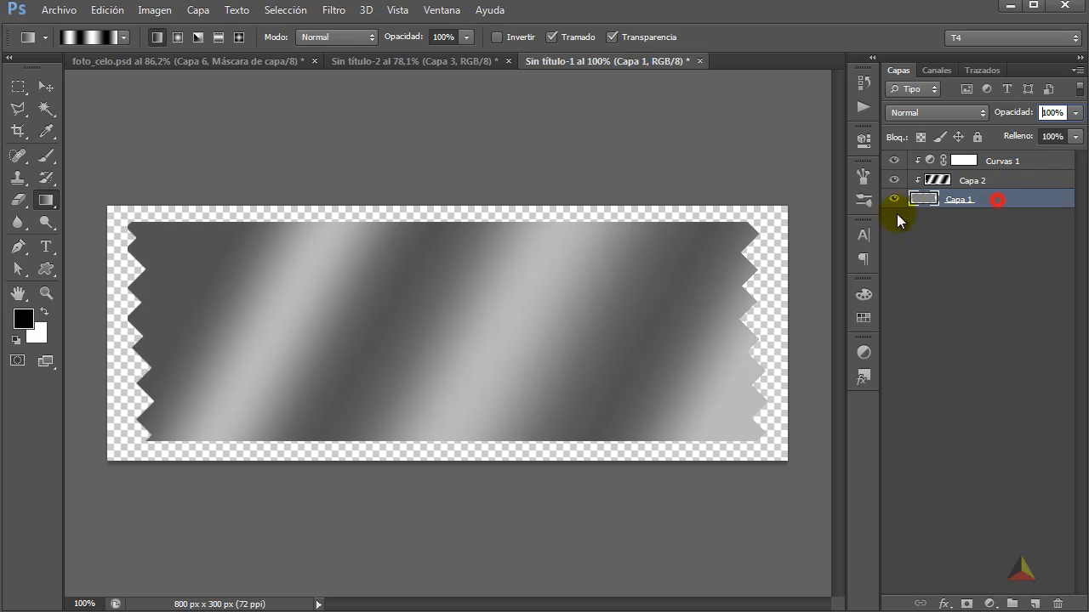
{"action": "double_click", "coordinate": [1025, 200]}
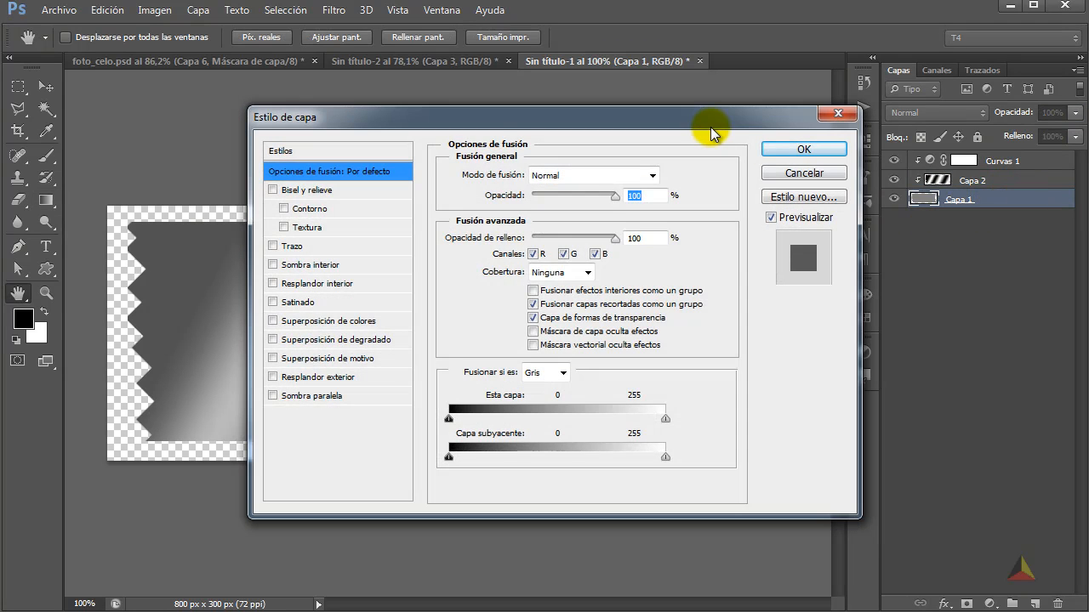
{"action": "left_click_drag", "start_coordinate": [710, 127], "coordinate": [880, 171]}
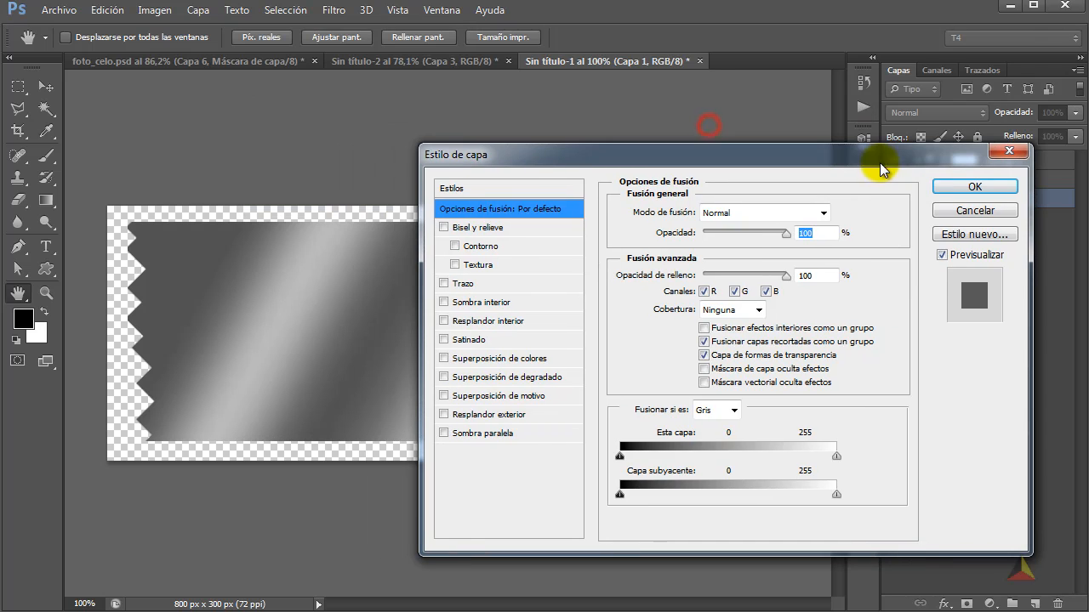
{"action": "left_click", "coordinate": [502, 433]}
{"action": "left_click_drag", "start_coordinate": [809, 285], "coordinate": [723, 286]}
{"action": "type", "text": "1"}
{"action": "type", "text": "1"}
{"action": "left_click", "coordinate": [803, 233]}
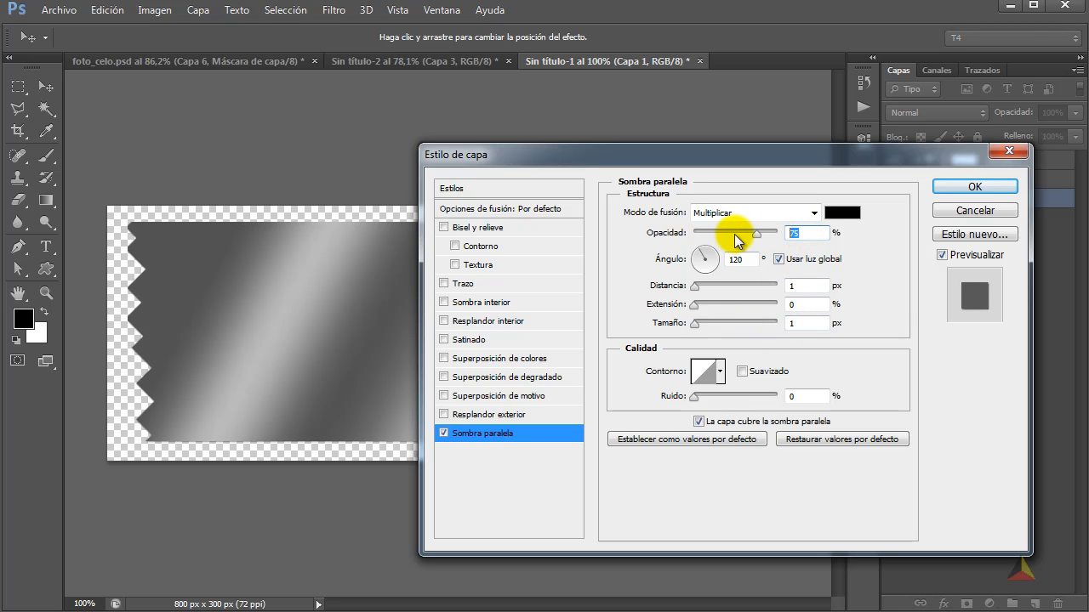
{"action": "type", "text": "50"}
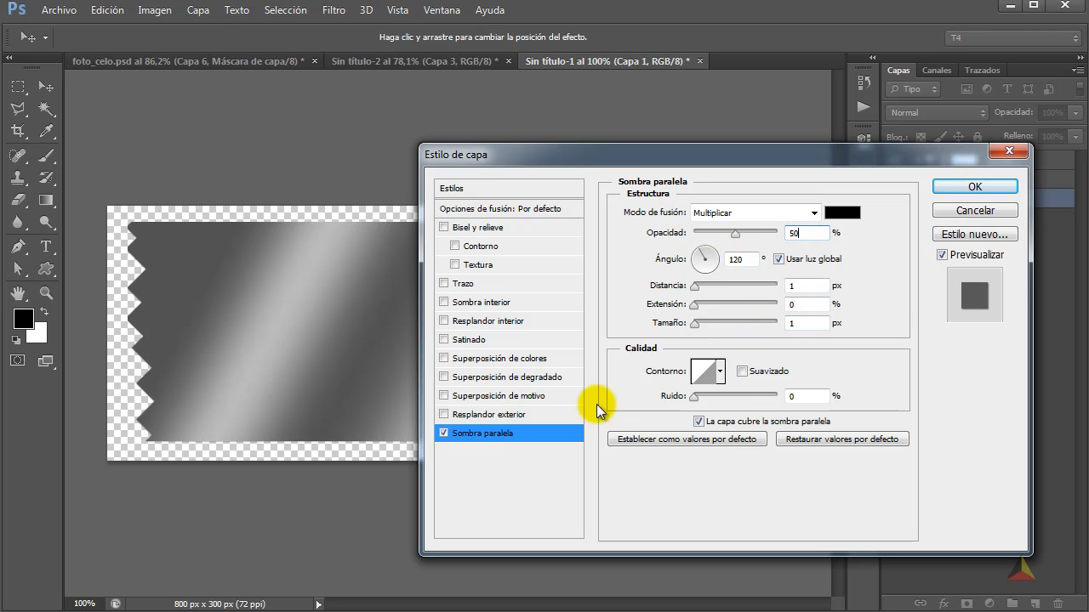
Add a white inner glow to Capa 1 with 25% opacity and 25 px size, and accept the layer style
{"action": "left_click", "coordinate": [443, 321]}
{"action": "left_click", "coordinate": [466, 320]}
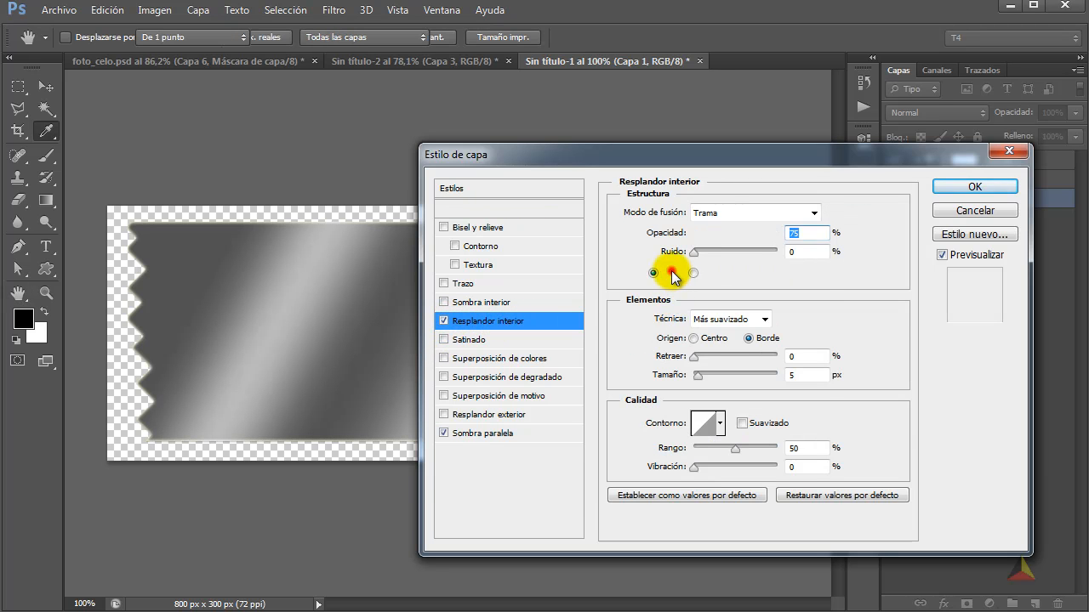
{"action": "left_click", "coordinate": [672, 272]}
{"action": "left_click", "coordinate": [351, 256]}
{"action": "left_click", "coordinate": [762, 237]}
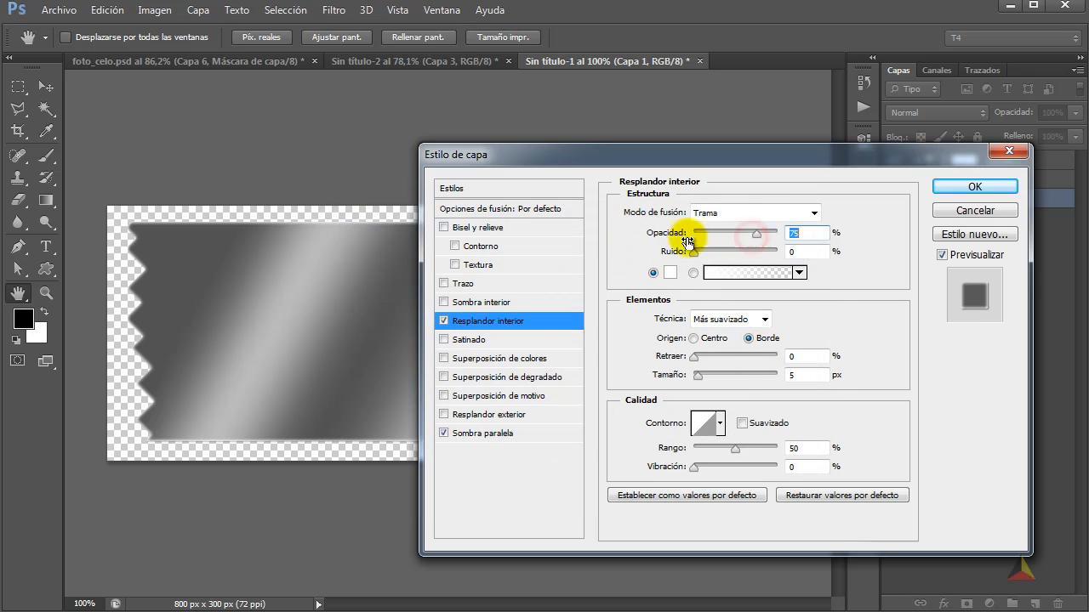
{"action": "type", "text": "25"}
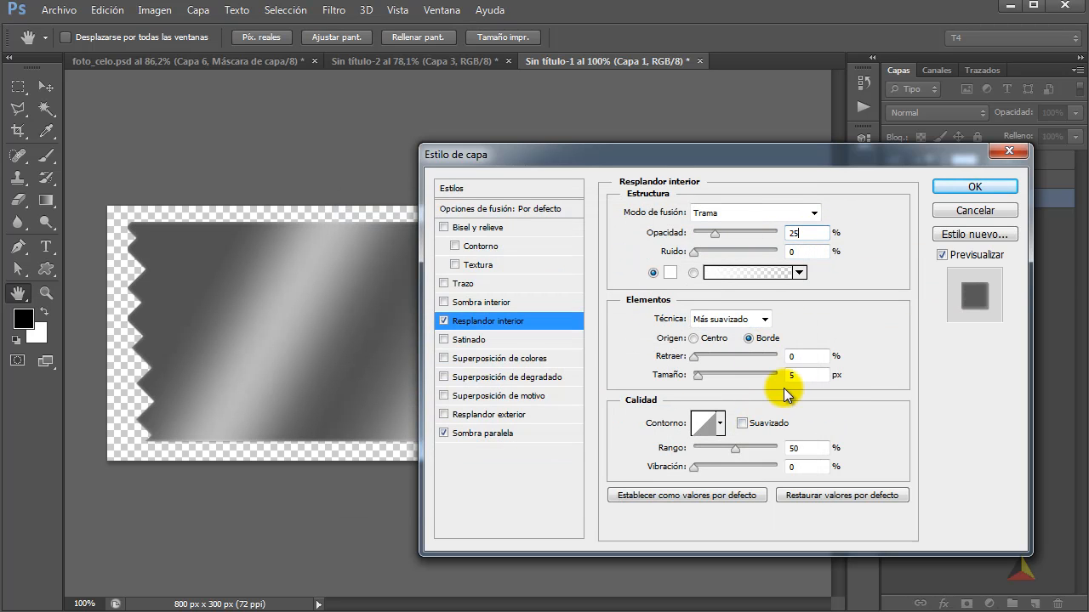
{"action": "left_click_drag", "start_coordinate": [805, 375], "coordinate": [756, 377]}
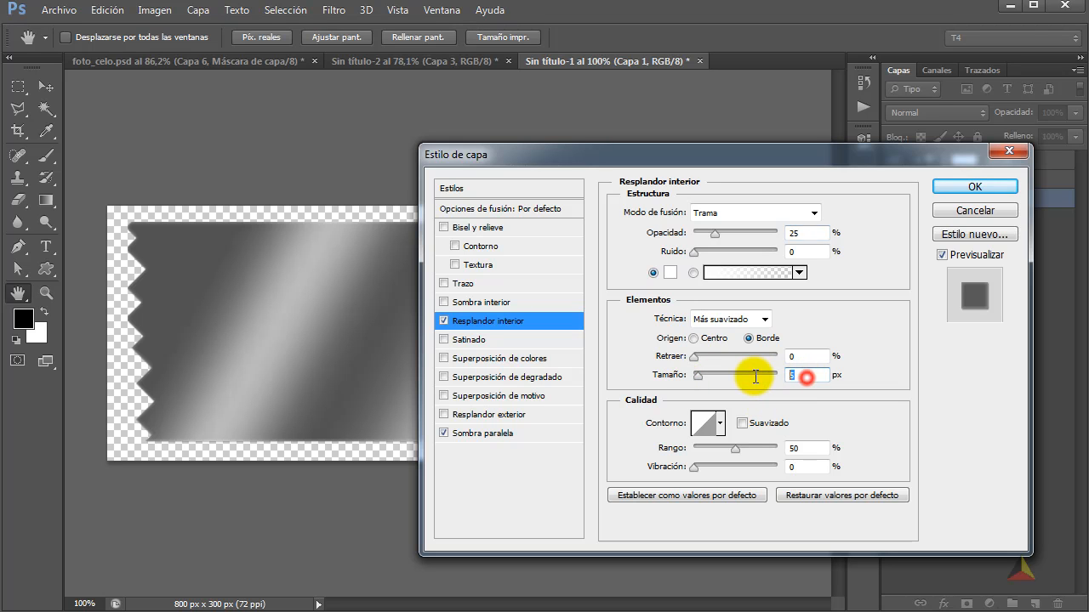
{"action": "type", "text": "25"}
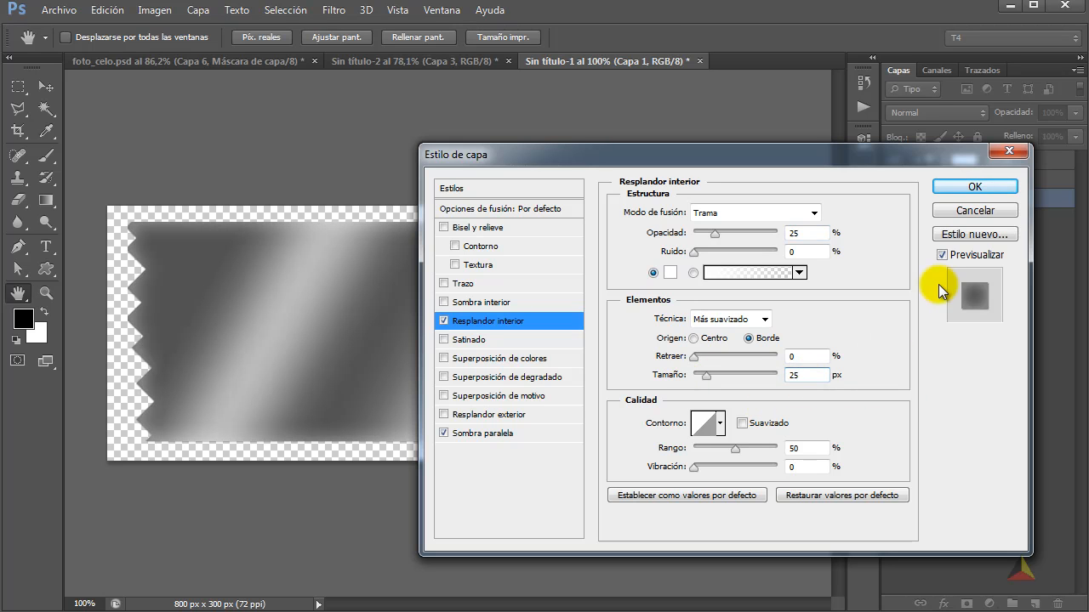
{"action": "left_click", "coordinate": [970, 187]}
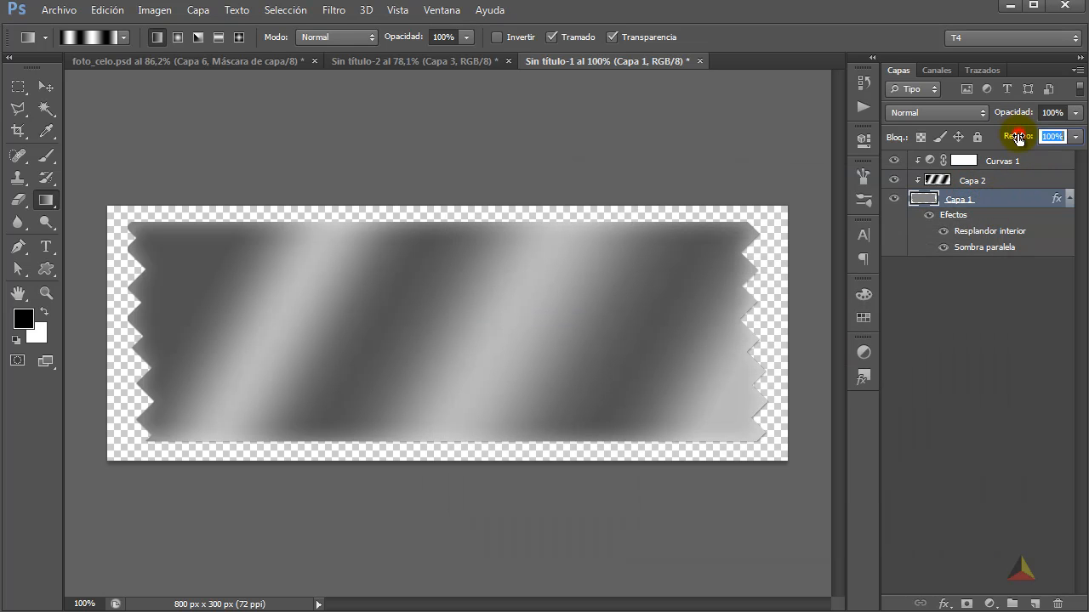
Set Capa 1's fill to 75% and stamp all visible layers into a new layer above Curvas 1
{"action": "type", "text": "75"}
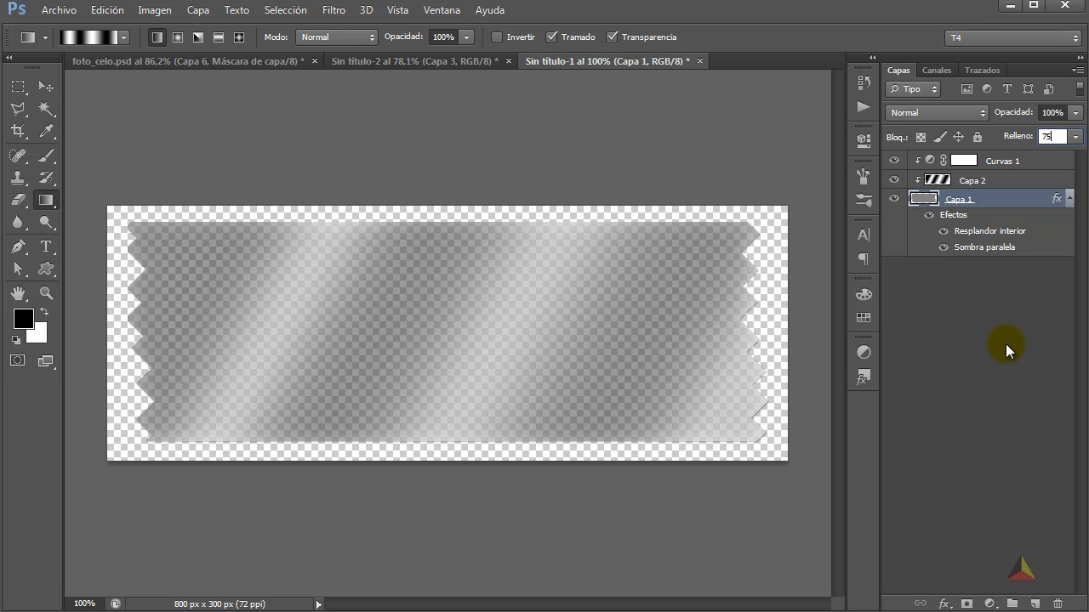
{"action": "left_click", "coordinate": [1029, 160]}
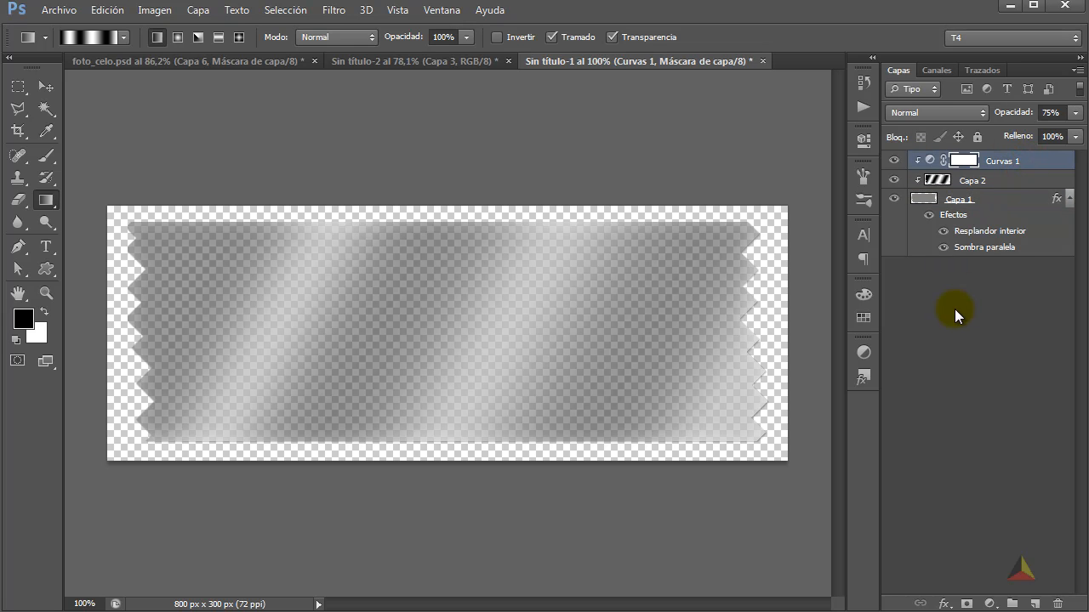
{"action": "key", "text": "ctrl+shift+alt+e"}
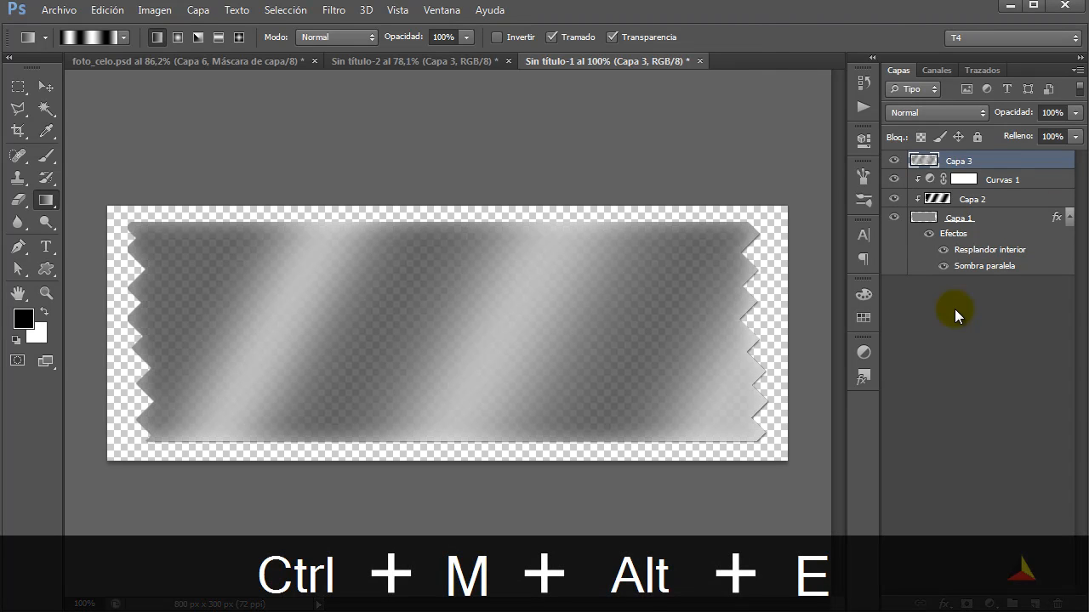
Move a copy of the merged tape layer into the horse photo document, Sin título-2
{"action": "left_click", "coordinate": [46, 86]}
{"action": "left_click_drag", "start_coordinate": [542, 311], "coordinate": [464, 164]}
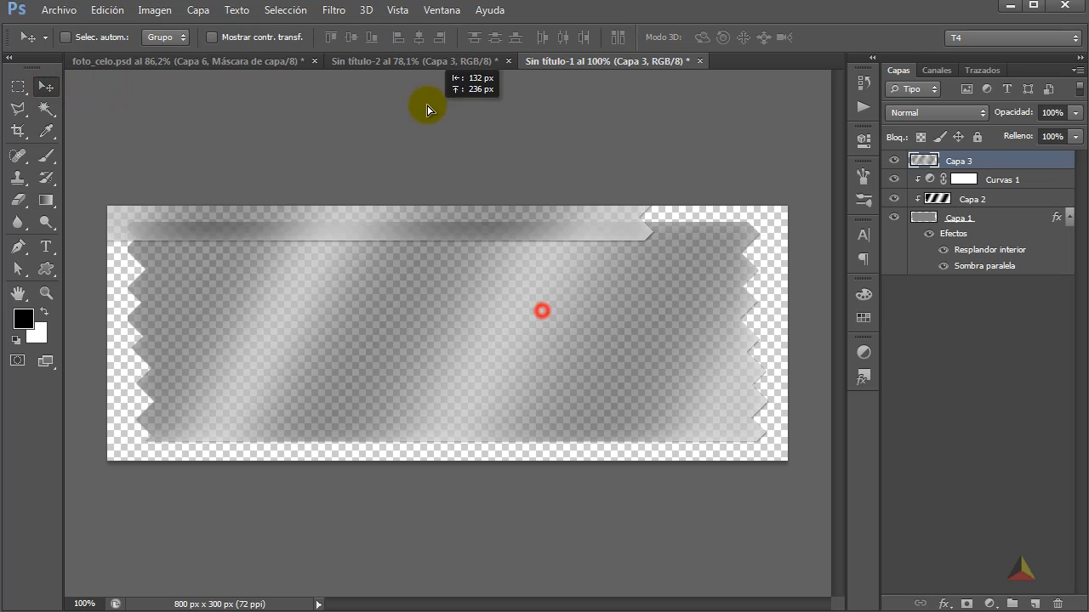
{"action": "left_click", "coordinate": [413, 60]}
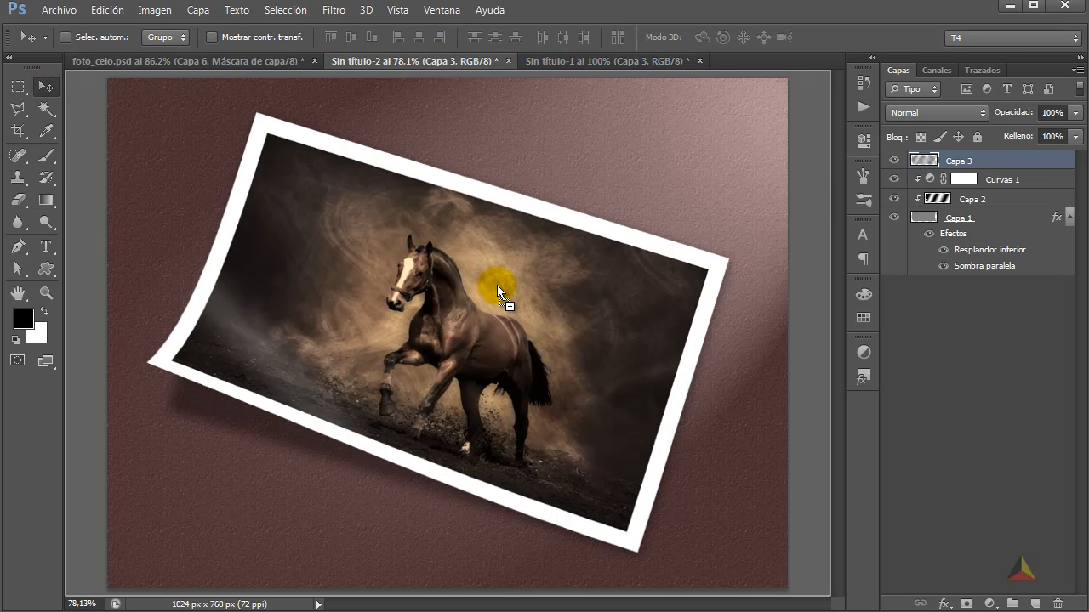
{"action": "left_click_drag", "start_coordinate": [497, 285], "coordinate": [497, 285]}
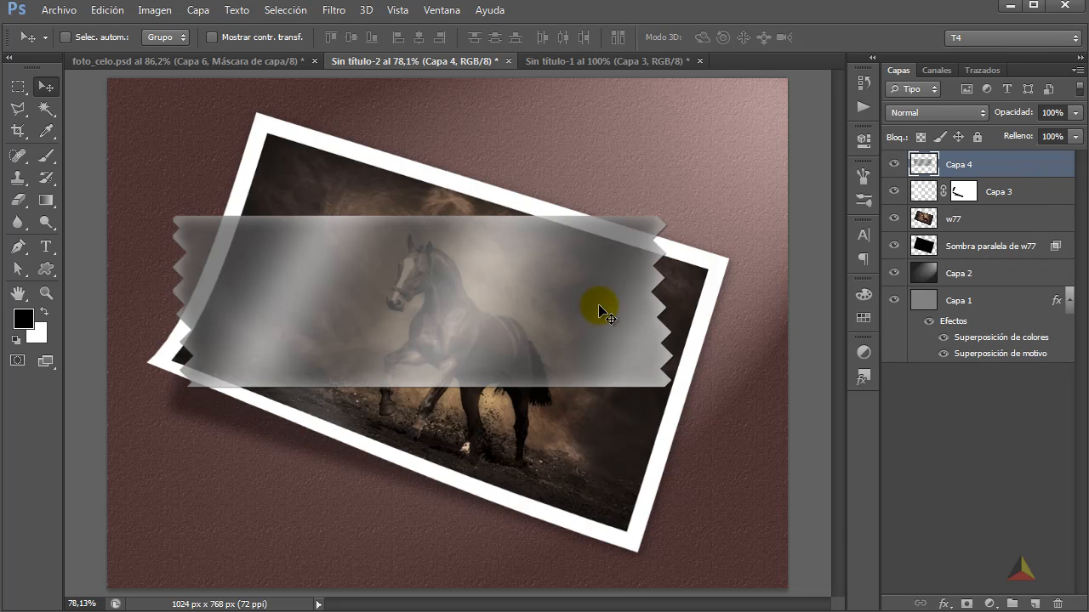
Transform the tape to about 44% width and 35% height, rotated diagonally across the photo's upper-right corner
{"action": "key", "text": "ctrl+t"}
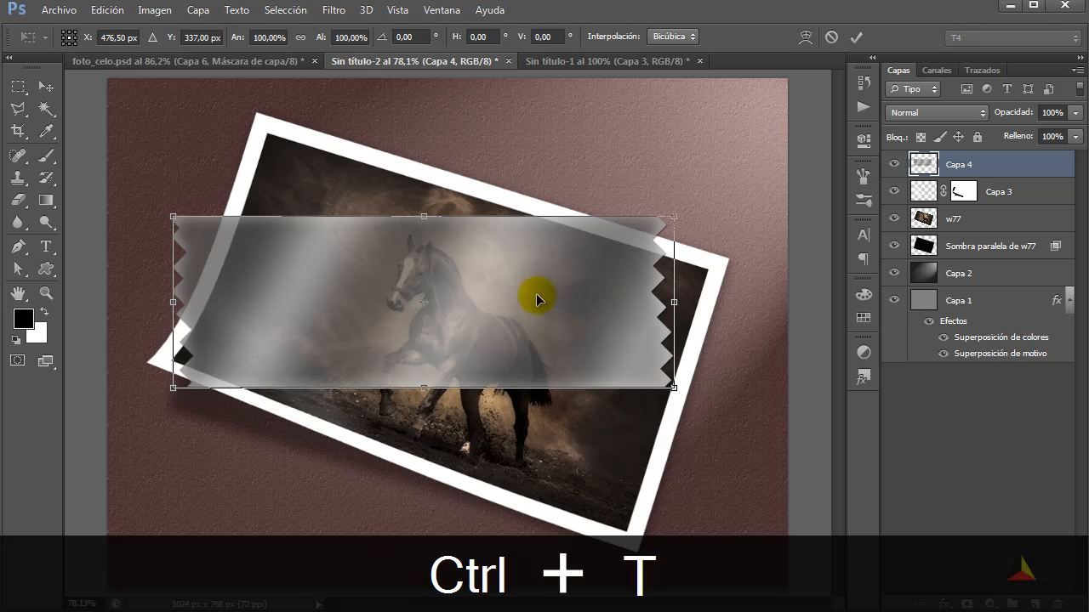
{"action": "left_click_drag", "start_coordinate": [422, 218], "coordinate": [424, 258]}
{"action": "left_click_drag", "start_coordinate": [674, 303], "coordinate": [557, 303]}
{"action": "left_click_drag", "start_coordinate": [426, 262], "coordinate": [422, 272]}
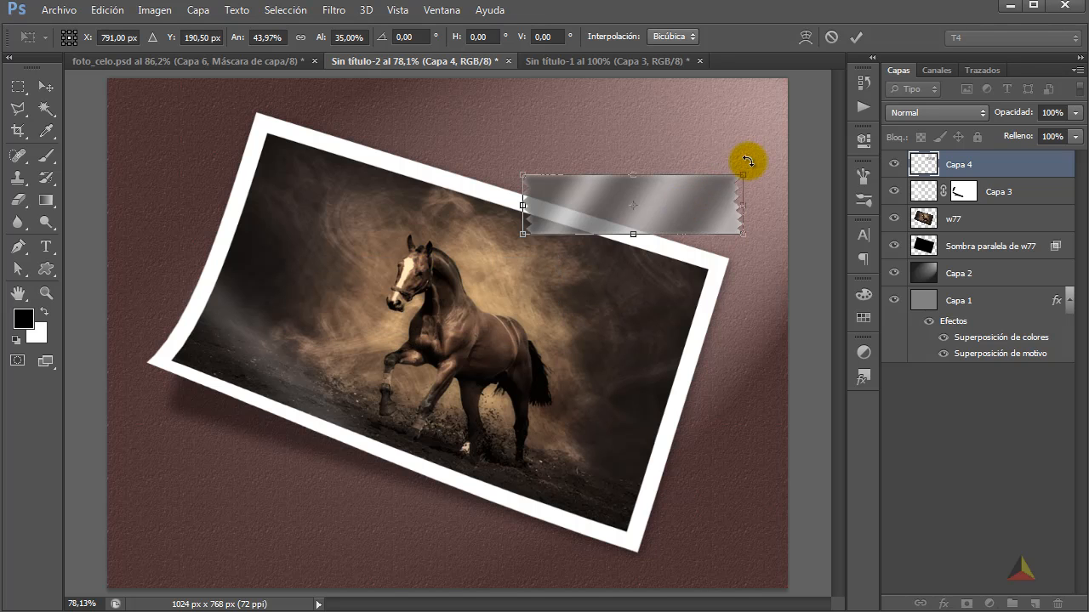
{"action": "left_click_drag", "start_coordinate": [747, 161], "coordinate": [756, 264]}
{"action": "left_click_drag", "start_coordinate": [642, 225], "coordinate": [686, 297]}
{"action": "left_click", "coordinate": [854, 38]}
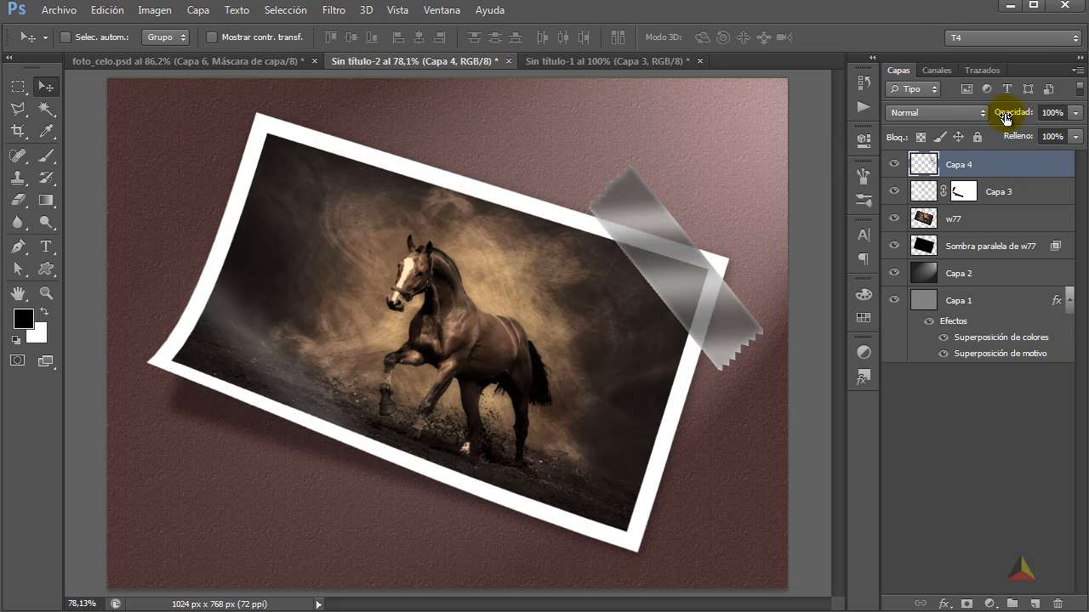
Set the tape layer's opacity to 50% and shift the tape slightly to the right
{"action": "type", "text": "50"}
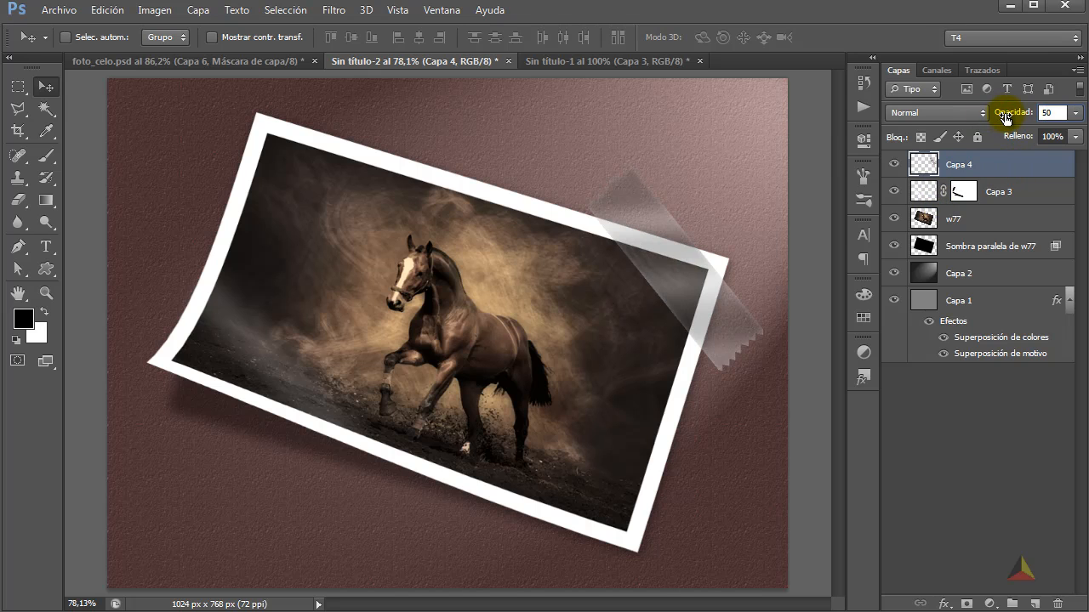
{"action": "left_click_drag", "start_coordinate": [670, 275], "coordinate": [682, 277]}
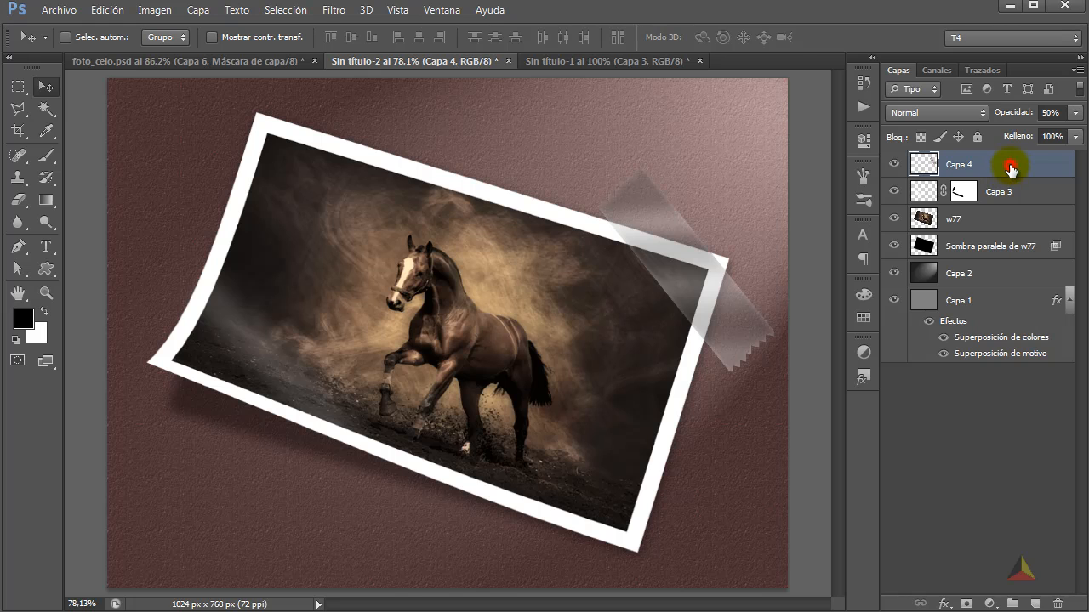
Duplicate the tape onto the photo's upper-left corner, rotated about -79° and scaled to about 85%
{"action": "key", "text": "ctrl+j"}
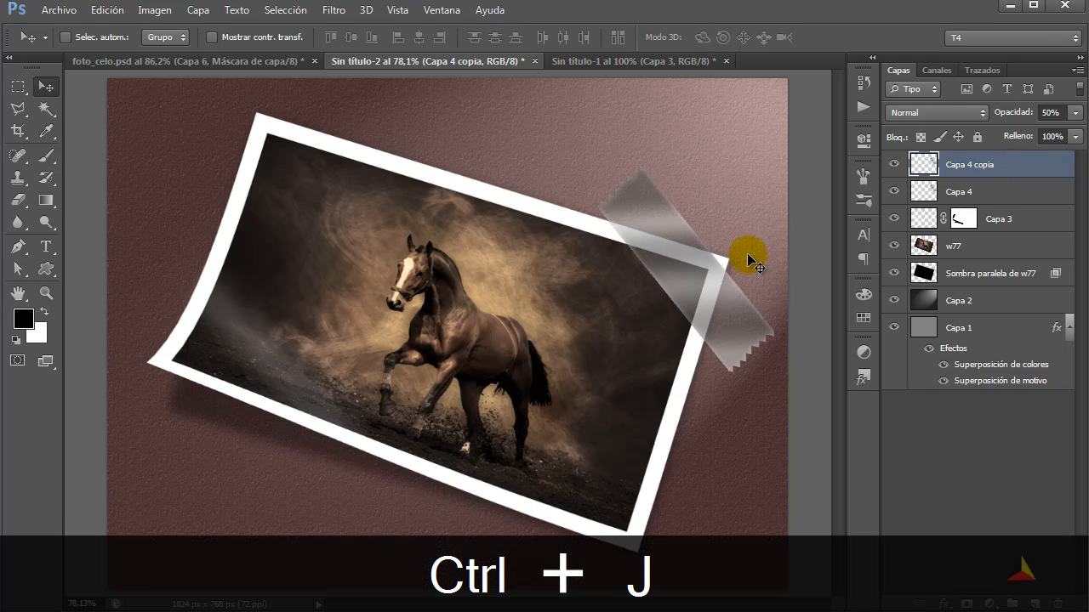
{"action": "left_click_drag", "start_coordinate": [689, 269], "coordinate": [297, 198]}
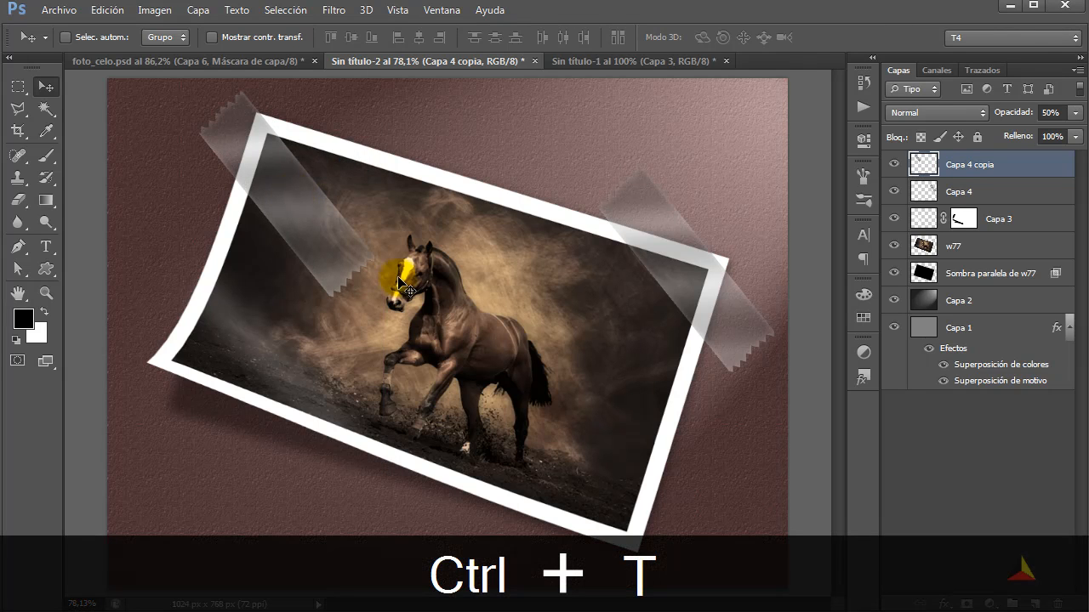
{"action": "key", "text": "ctrl+t"}
{"action": "left_click_drag", "start_coordinate": [180, 82], "coordinate": [138, 284]}
{"action": "left_click_drag", "start_coordinate": [323, 205], "coordinate": [299, 174]}
{"action": "left_click_drag", "start_coordinate": [380, 94], "coordinate": [348, 111]}
{"action": "left_click_drag", "start_coordinate": [295, 142], "coordinate": [320, 121]}
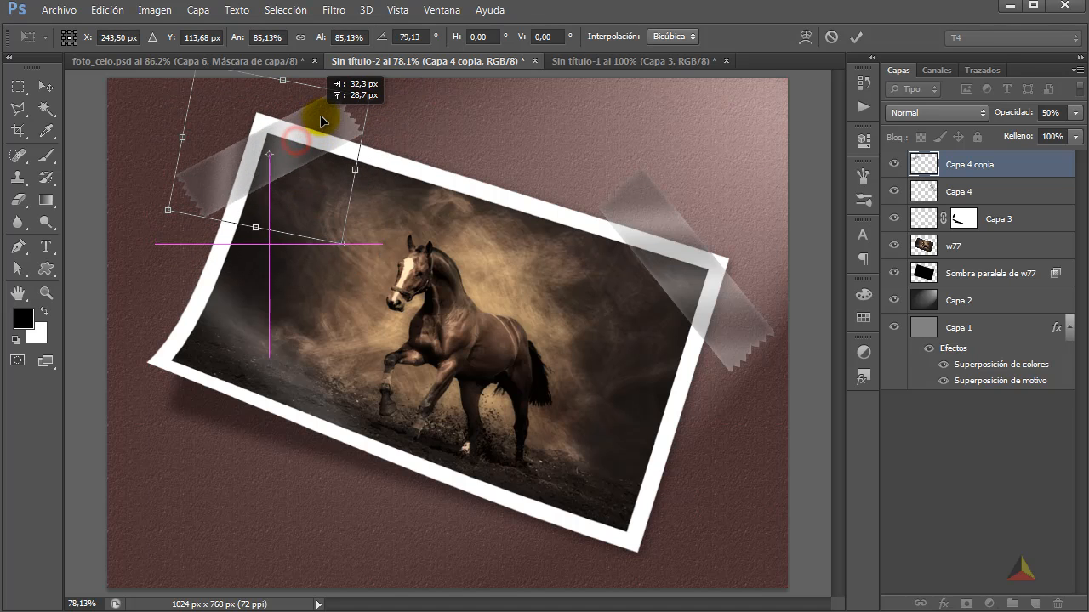
{"action": "left_click", "coordinate": [855, 37]}
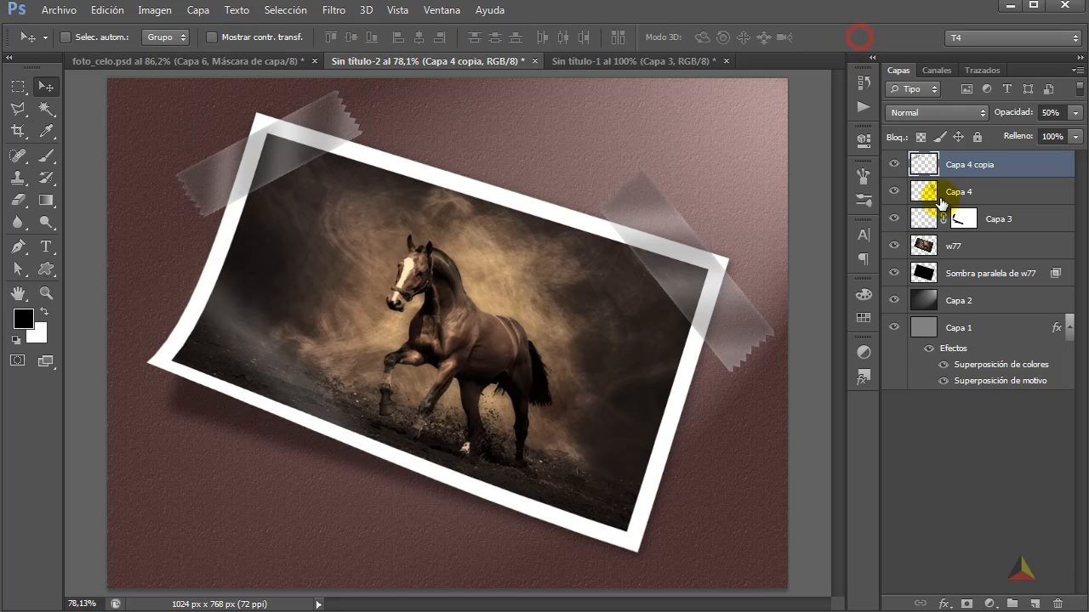
Duplicate the upper-left tape onto the photo's lower-right corner and rotate the copy about 12°
{"action": "key", "text": "ctrl+j"}
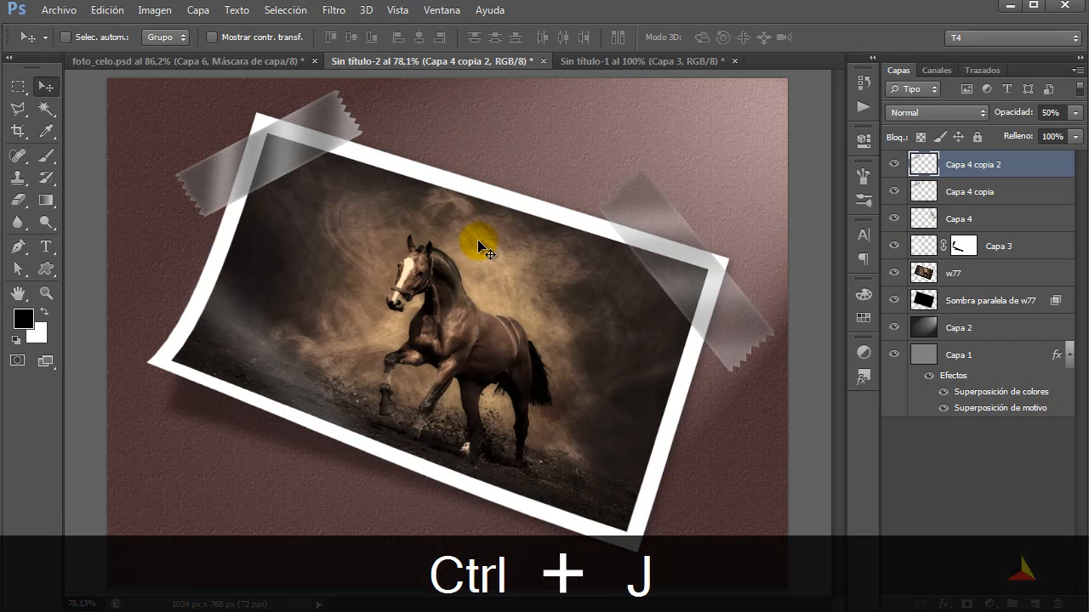
{"action": "left_click_drag", "start_coordinate": [272, 152], "coordinate": [626, 512]}
{"action": "key", "text": "ctrl+t"}
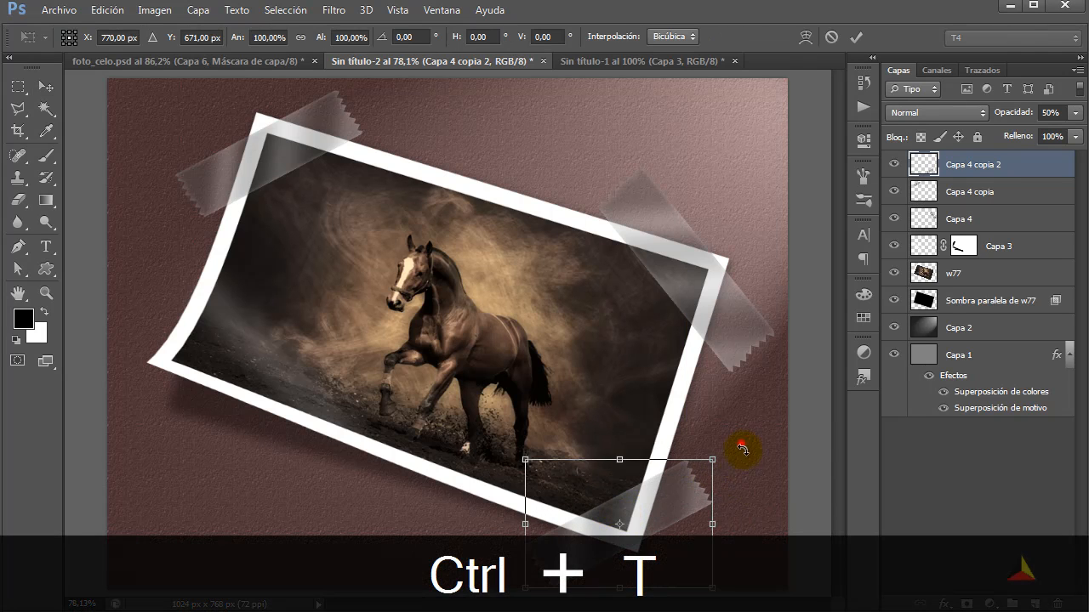
{"action": "left_click_drag", "start_coordinate": [741, 443], "coordinate": [752, 471]}
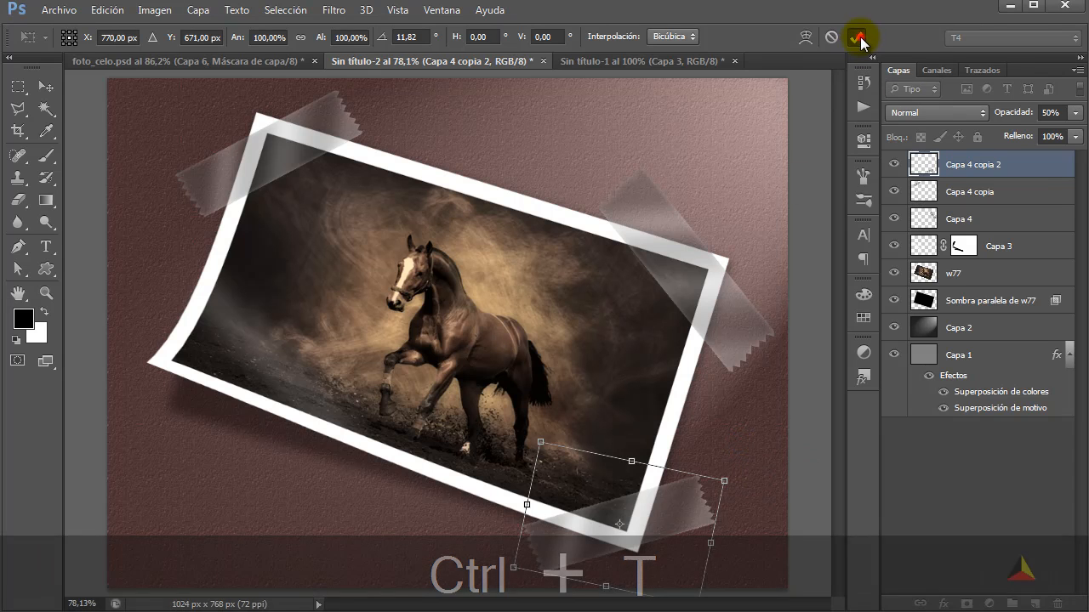
{"action": "left_click", "coordinate": [855, 36]}
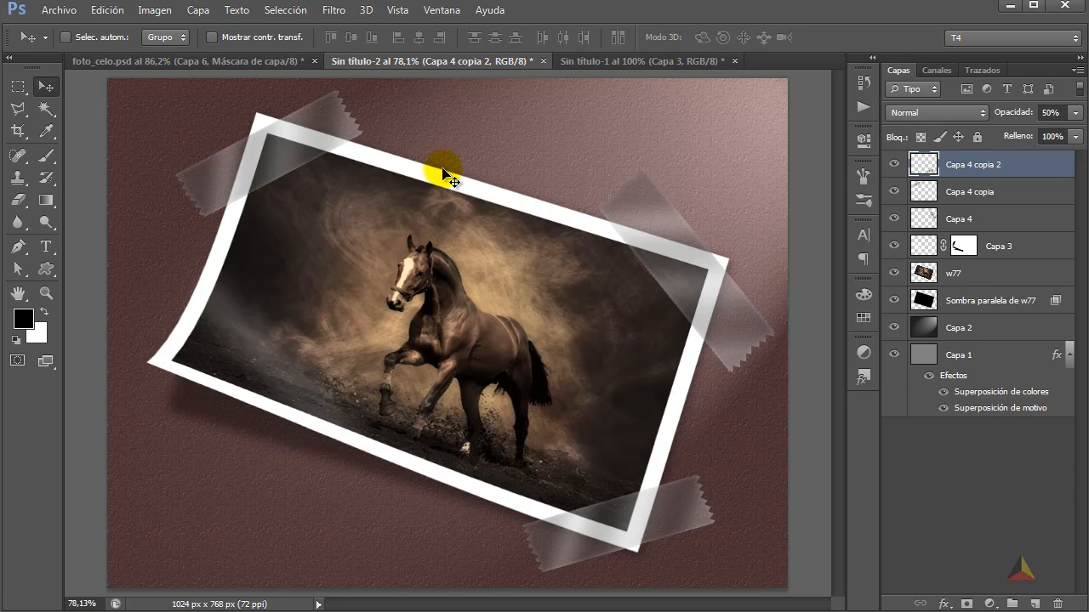